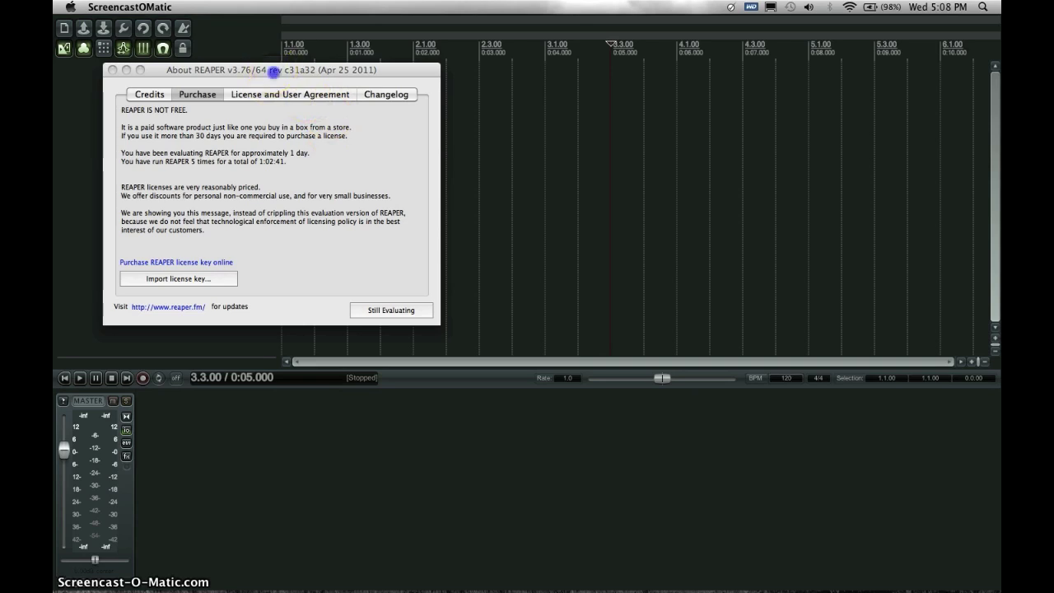
Dismiss the evaluation notice and set the Preferences audio device to ProFire 2626 Multichannel
drag(274, 69, 243, 82)
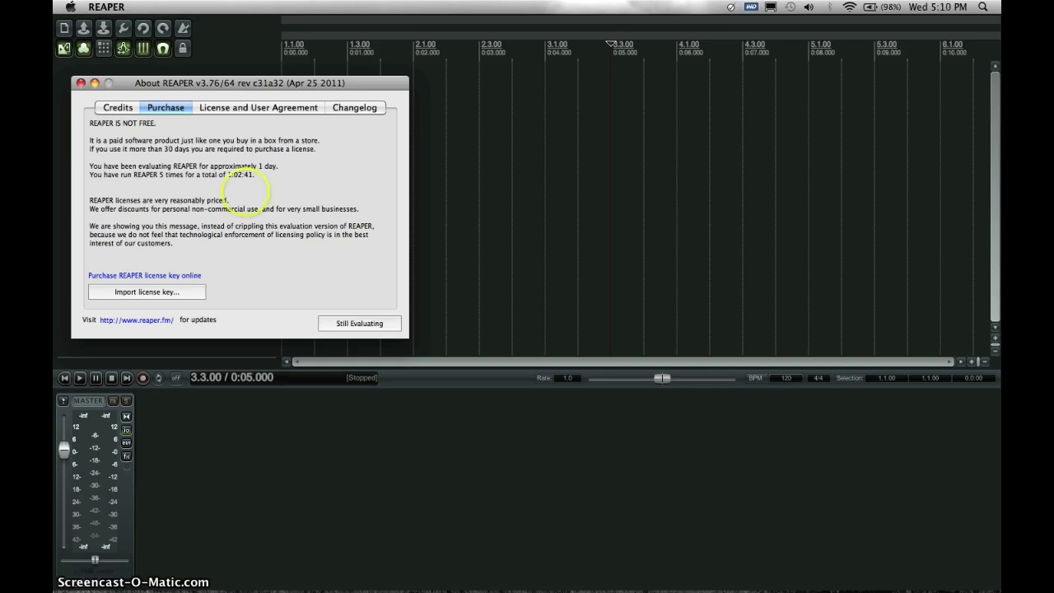
click(356, 323)
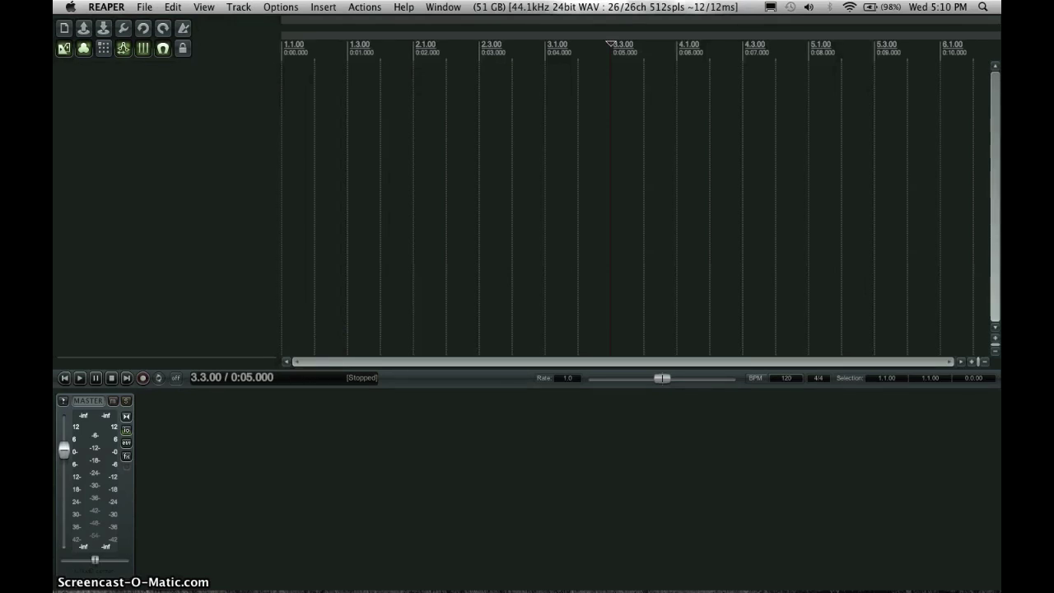
click(106, 7)
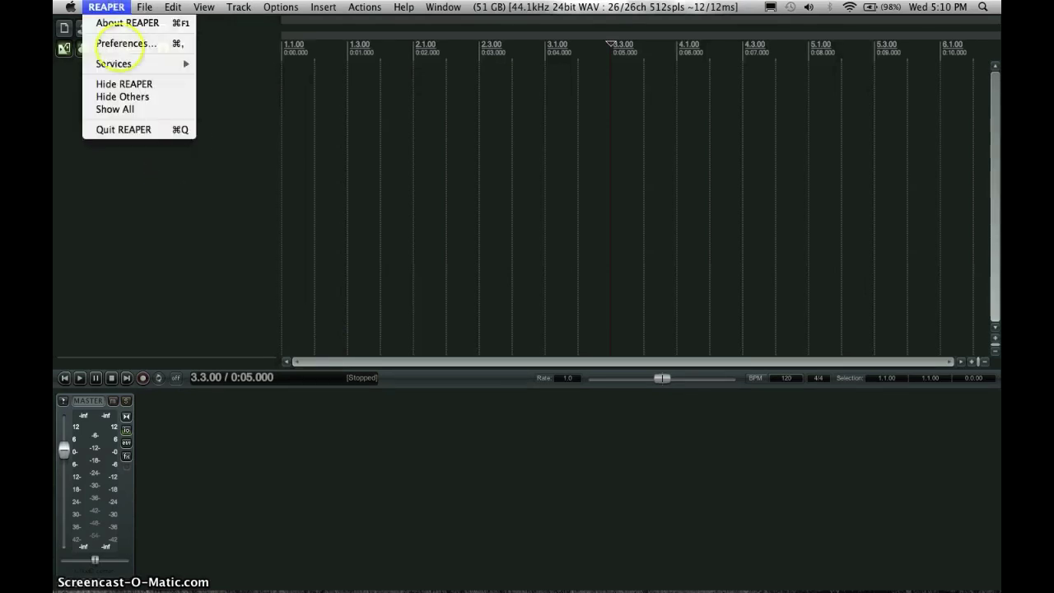
click(124, 43)
drag(370, 98, 414, 94)
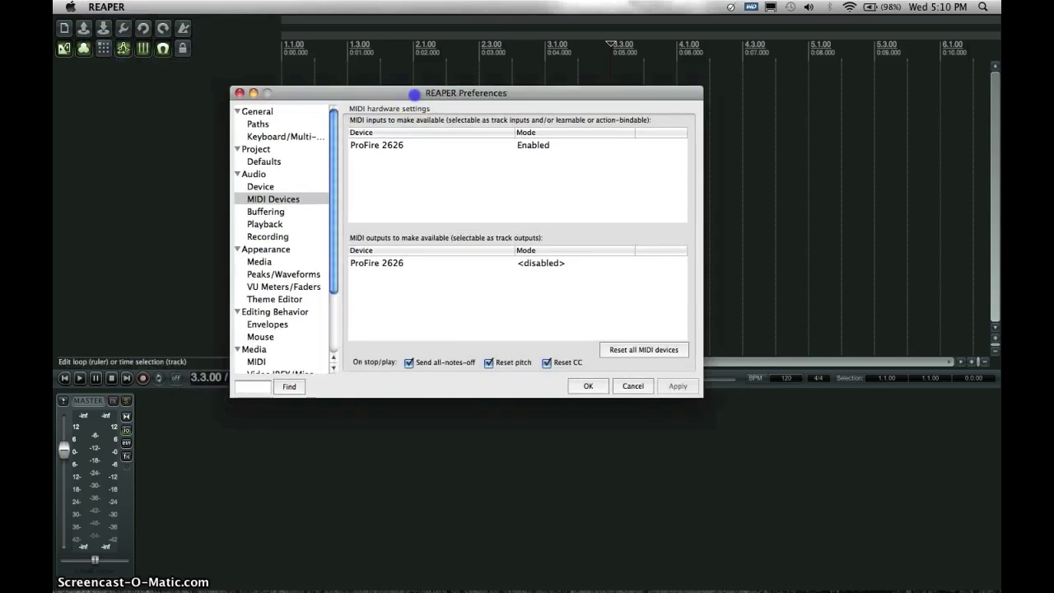
click(262, 186)
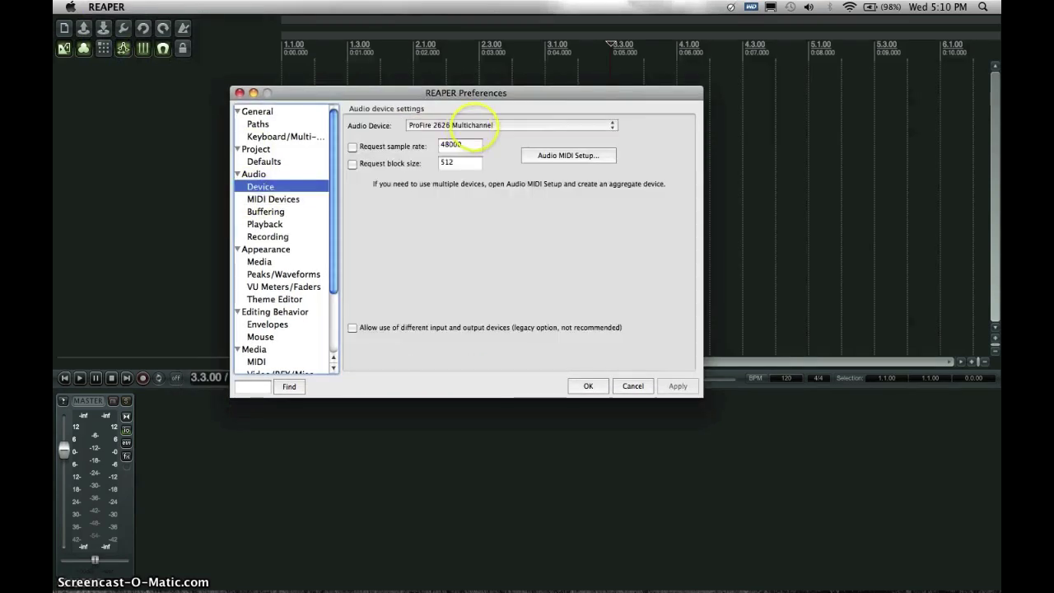
click(476, 125)
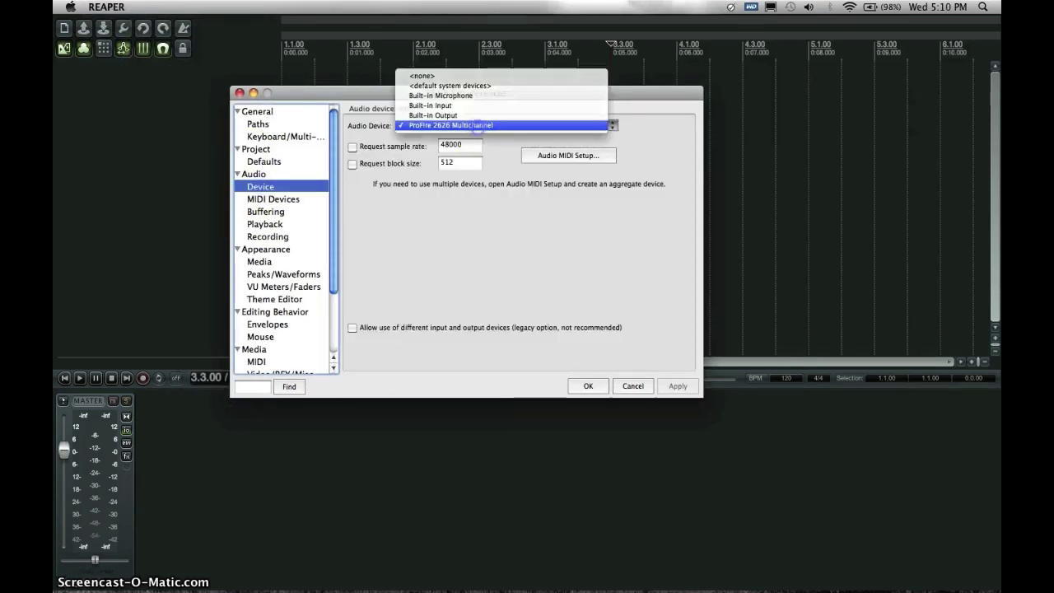
click(477, 125)
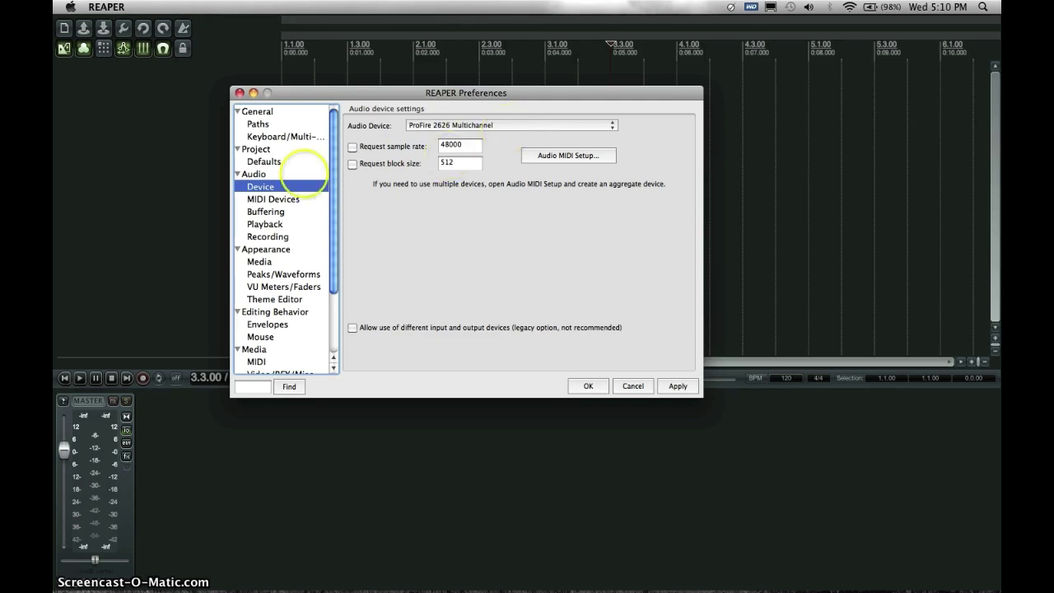
Enable the ProFire 2626 MIDI input and output rows and accept the Preferences with OK
click(271, 200)
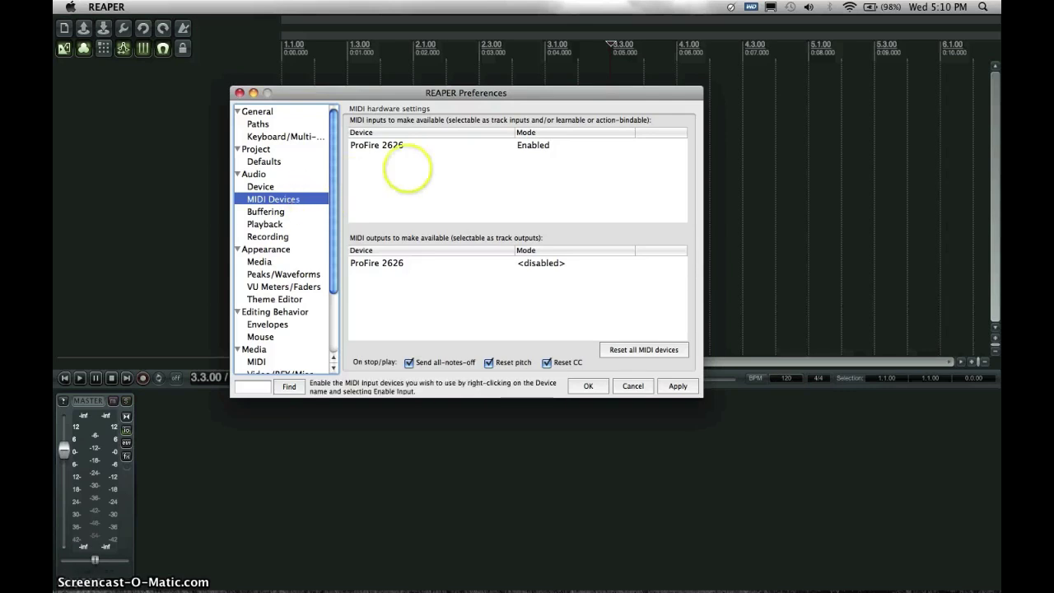
click(390, 146)
click(420, 262)
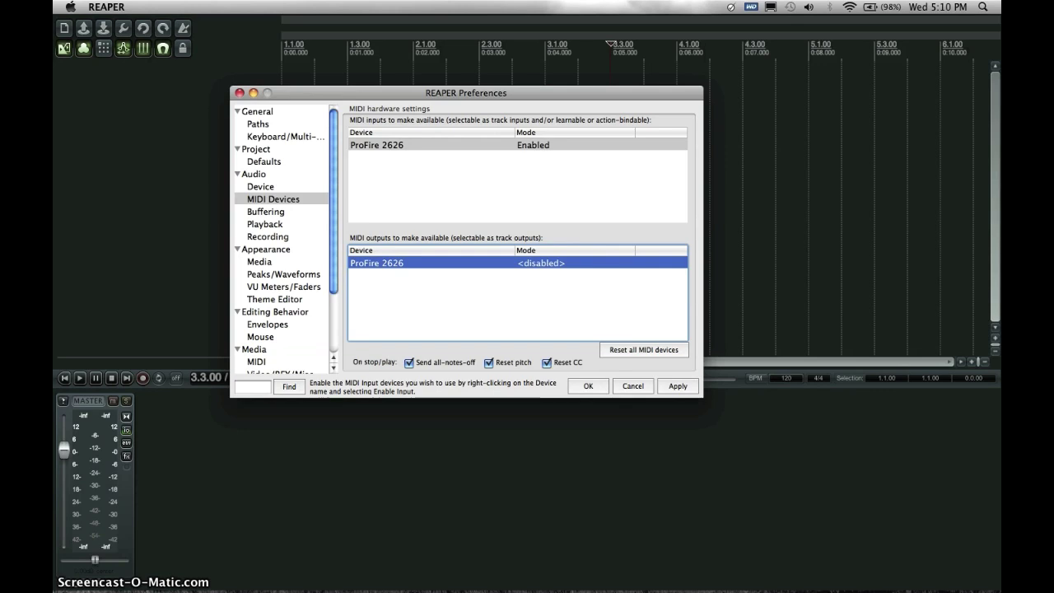
click(588, 386)
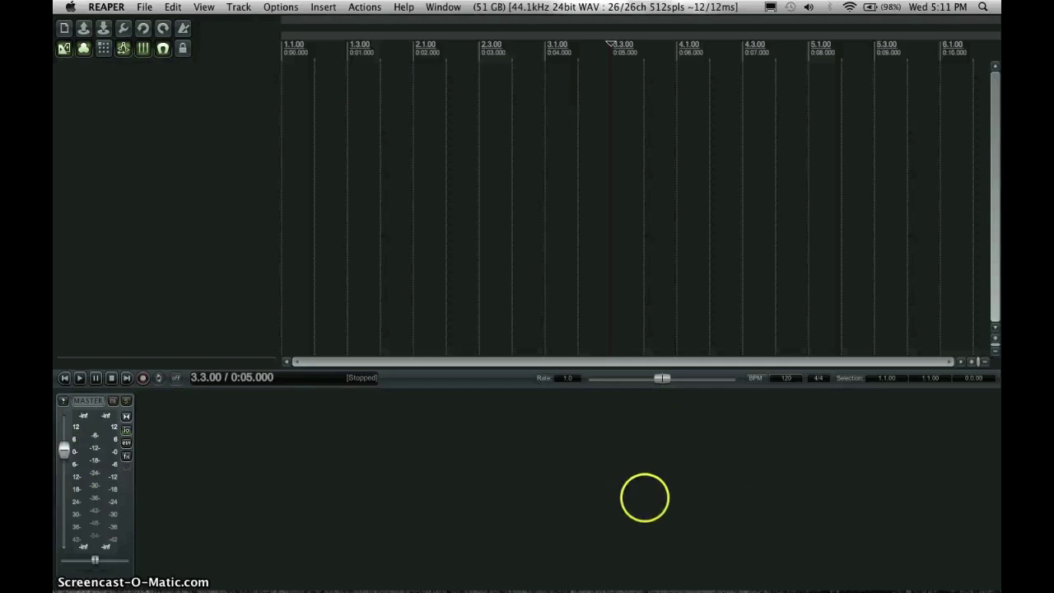
mouse_move(662, 378)
mouse_down()
mouse_move(638, 380)
mouse_move(708, 382)
mouse_move(660, 391)
mouse_move(661, 380)
mouse_move(628, 381)
mouse_move(662, 380)
mouse_up()
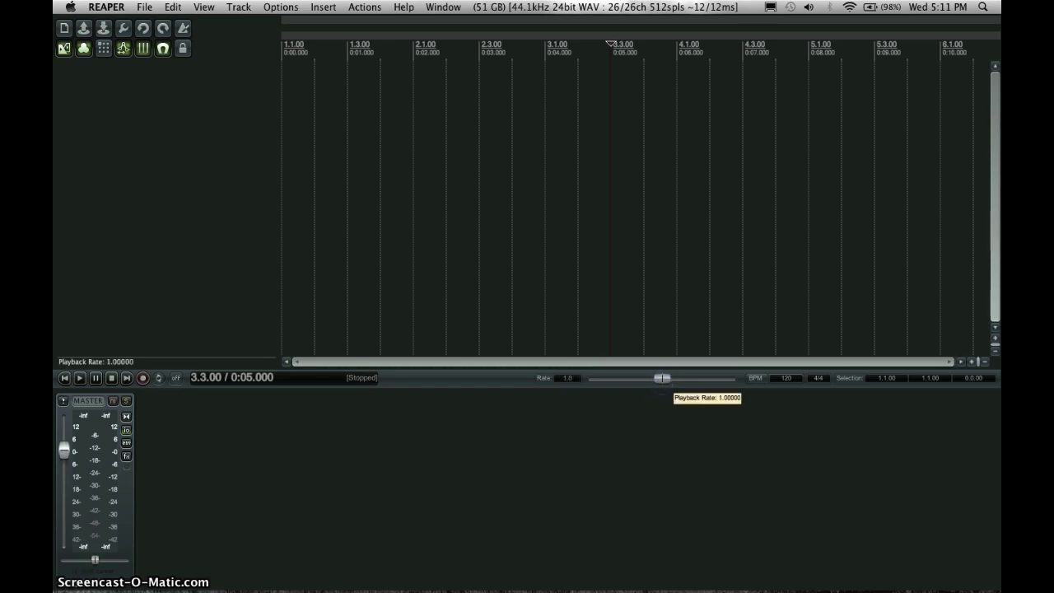
click(661, 381)
click(660, 381)
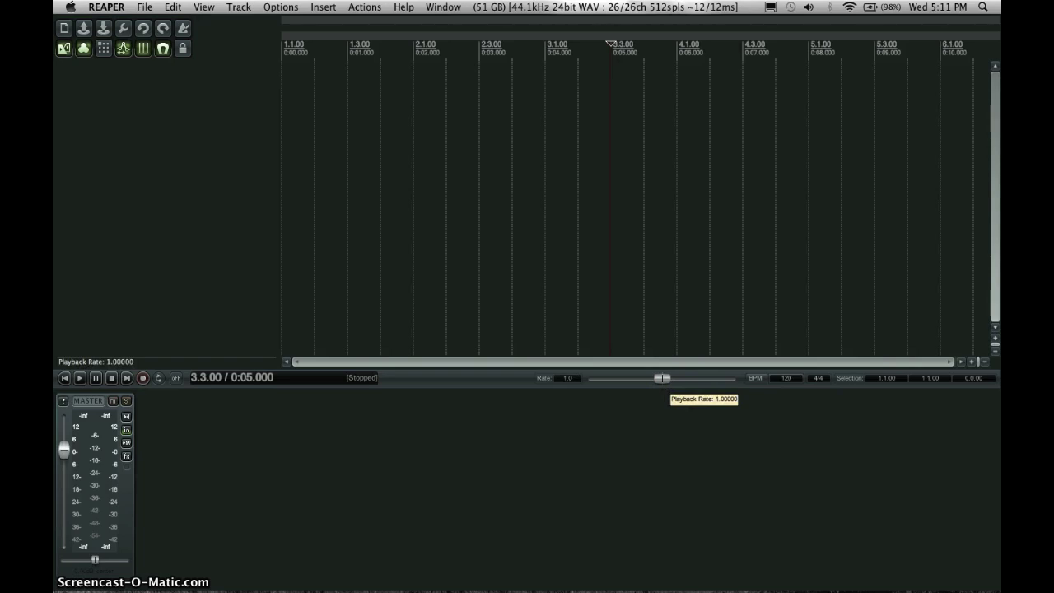
drag(662, 380, 662, 380)
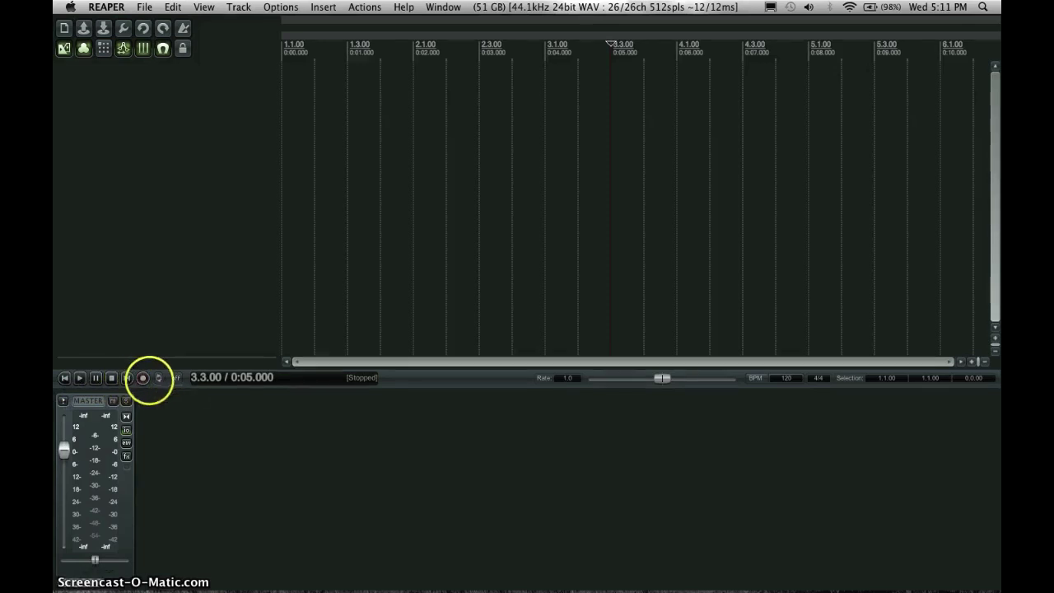
Turn on repeat playback and set the global automation override to No global override
click(159, 377)
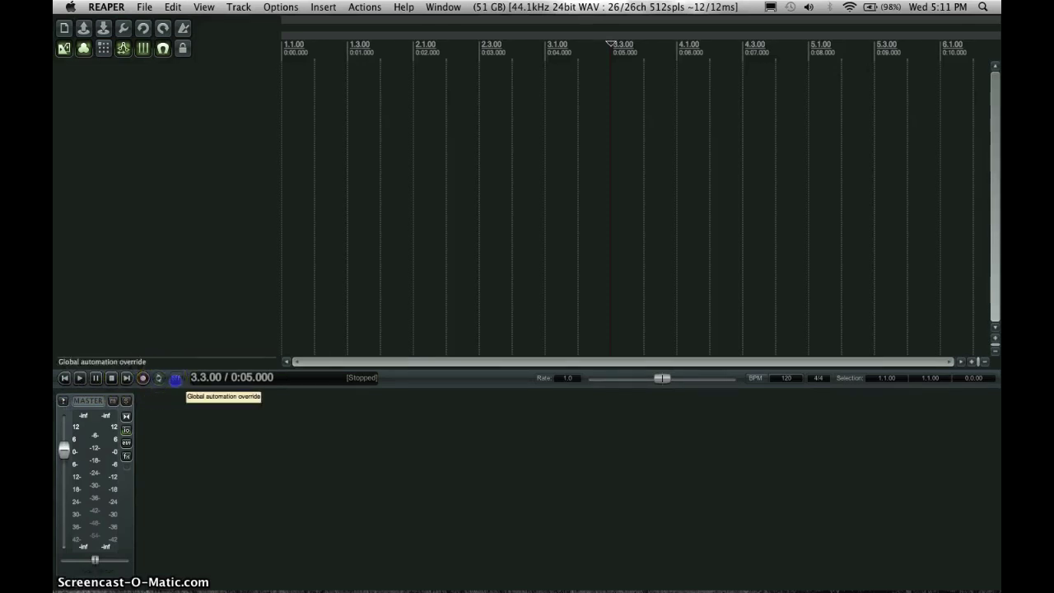
click(176, 378)
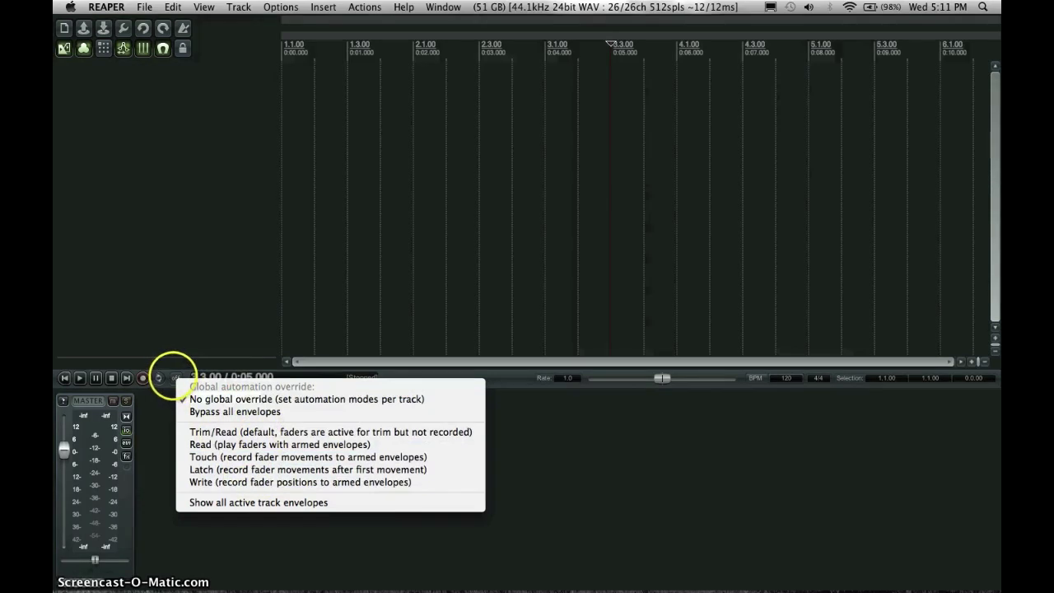
click(206, 399)
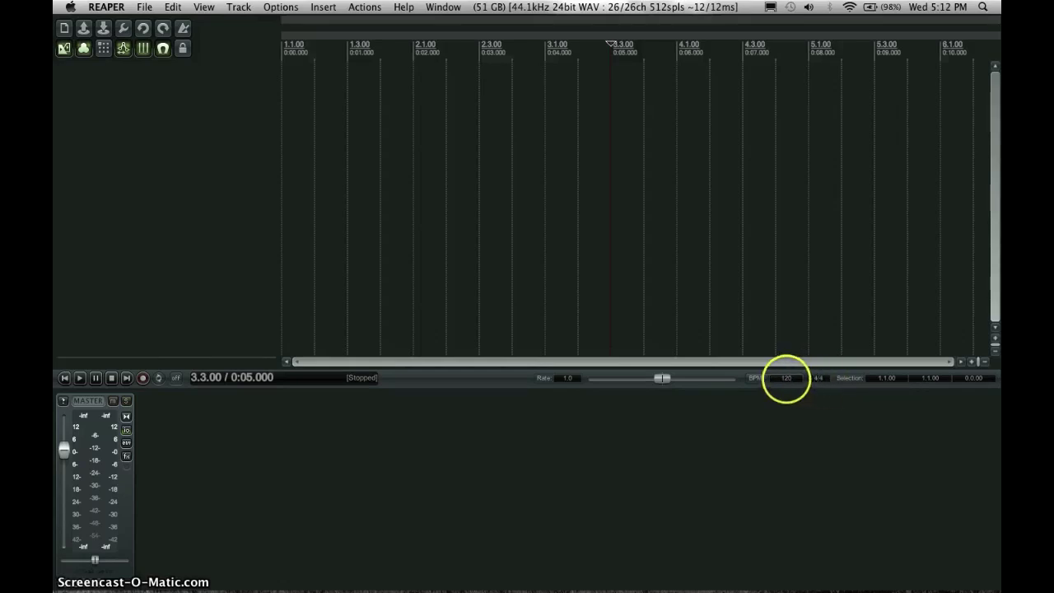
Enter 98 as the project tempo in the BPM field
click(786, 378)
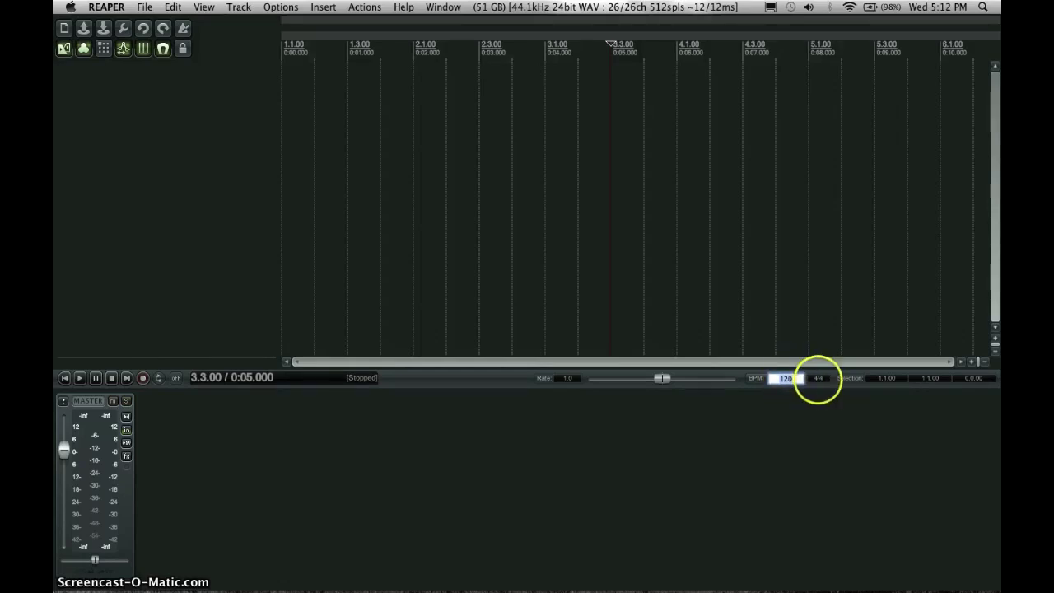
click(817, 378)
click(782, 379)
text(98)
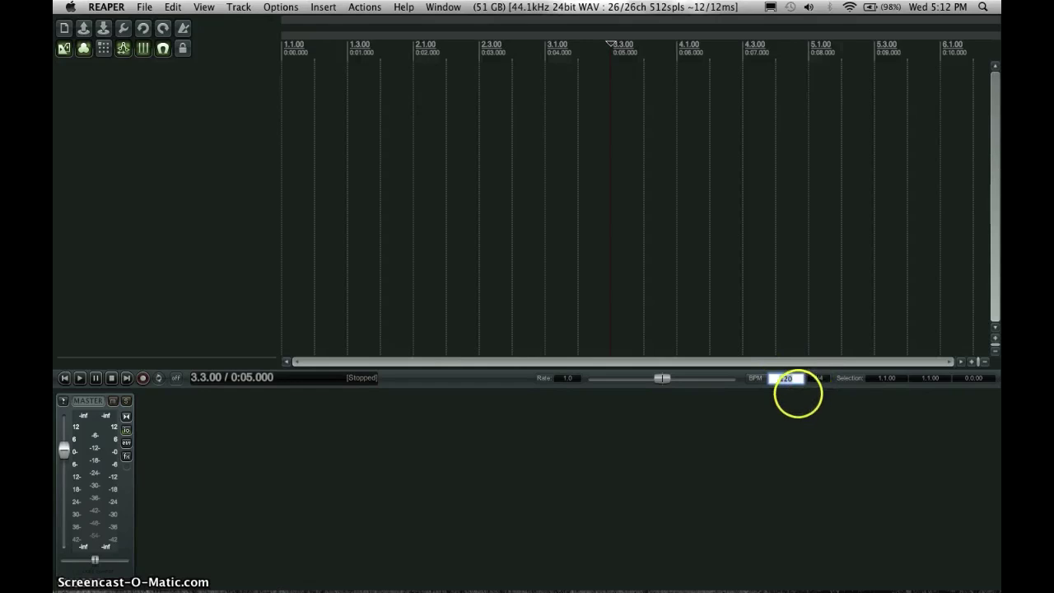
click(764, 449)
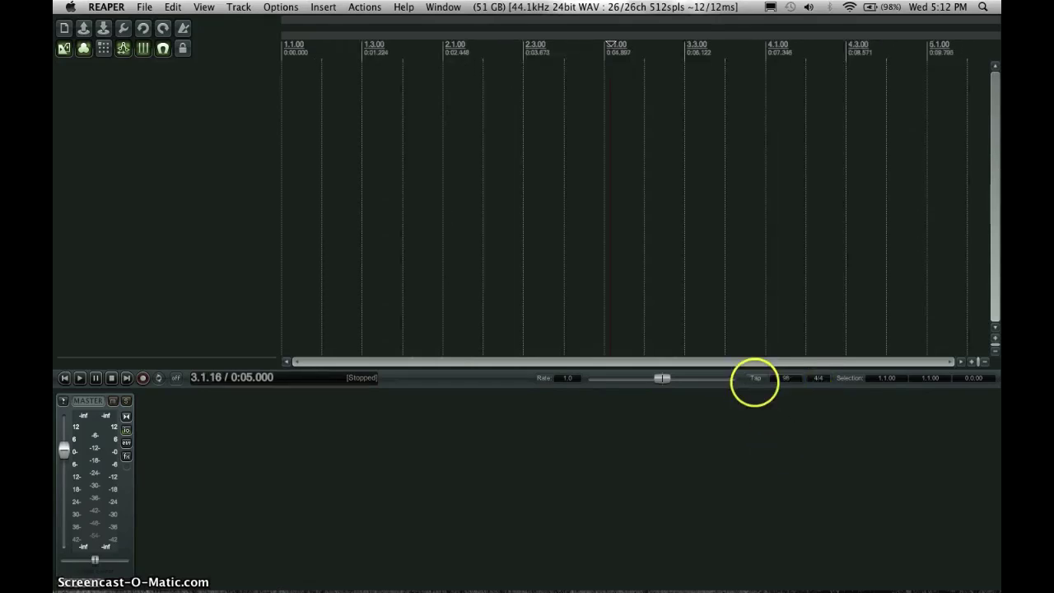
Tap out a tempo with the Tap button, then re-enter 98 BPM
click(754, 378)
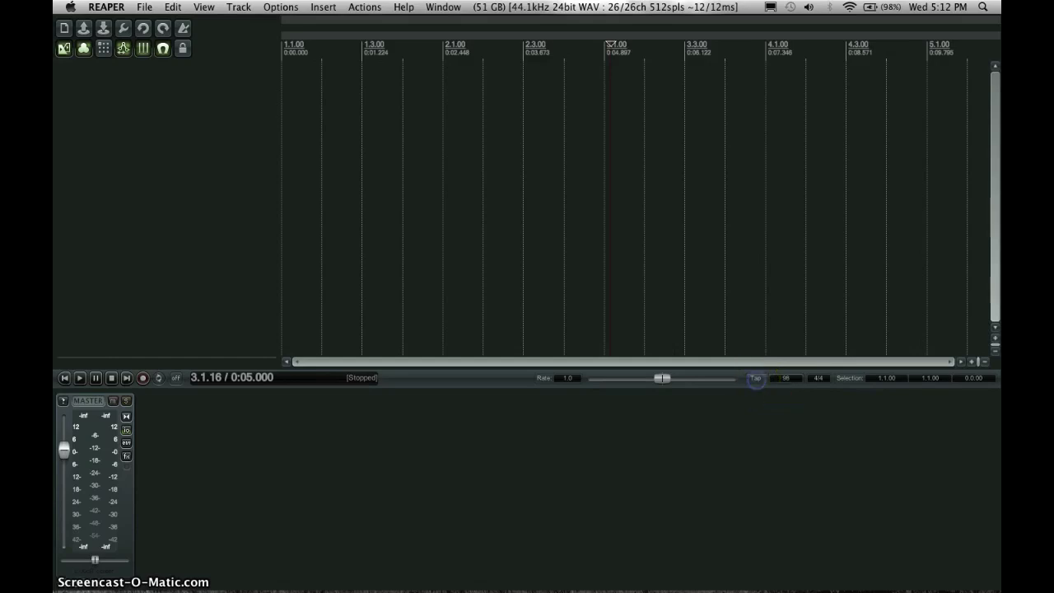
click(755, 379)
click(755, 378)
click(756, 378)
click(756, 378)
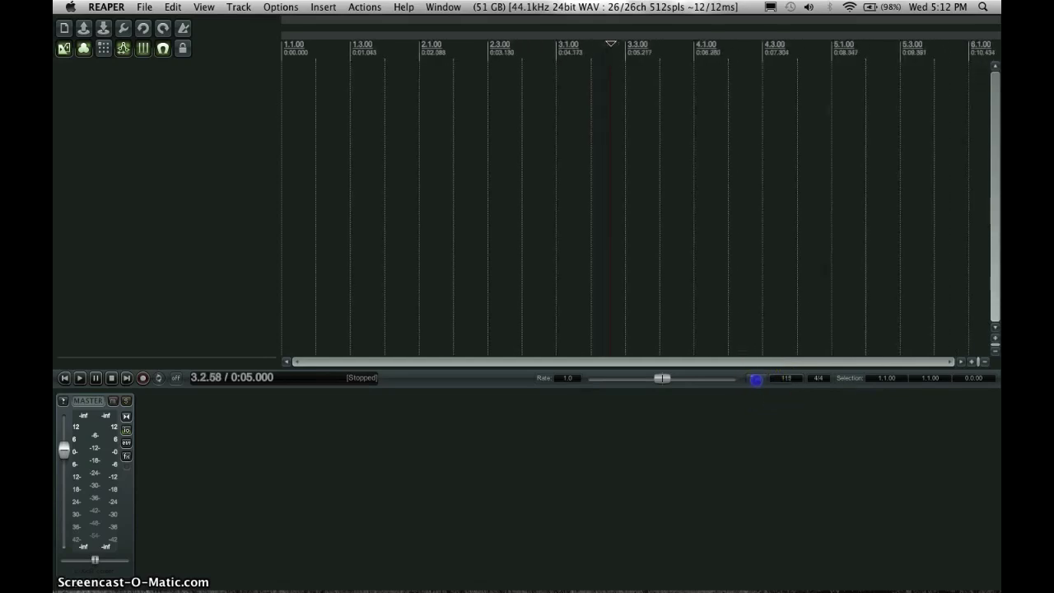
click(755, 378)
click(755, 378)
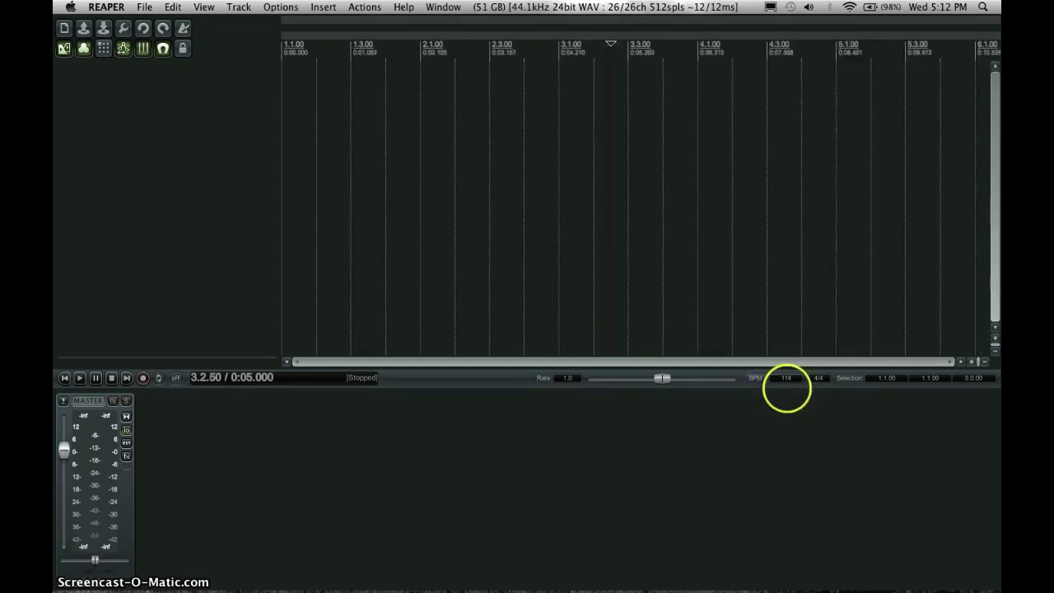
double_click(785, 378)
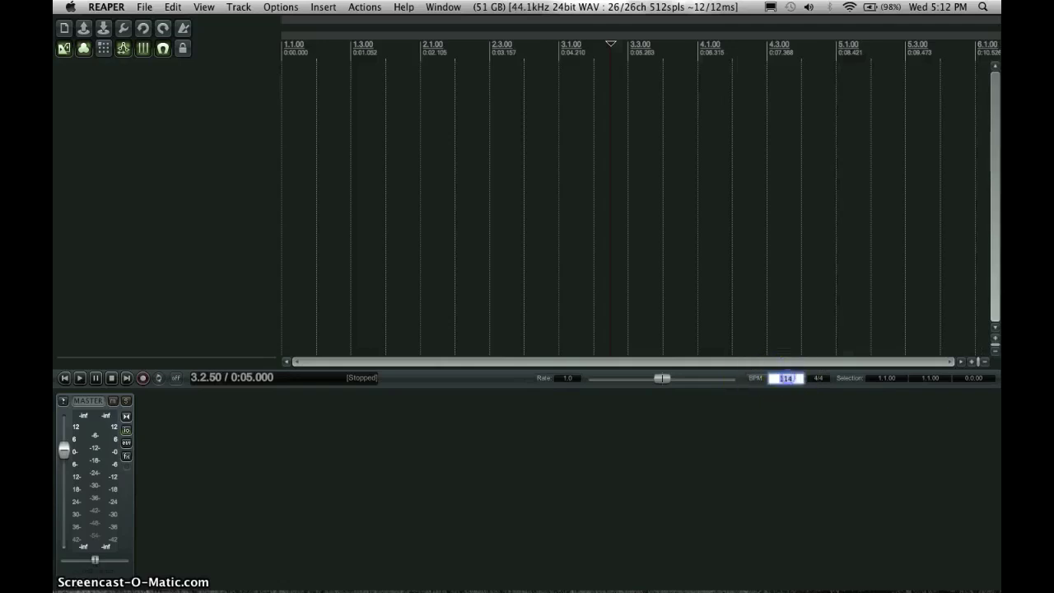
text(98)
key(Return)
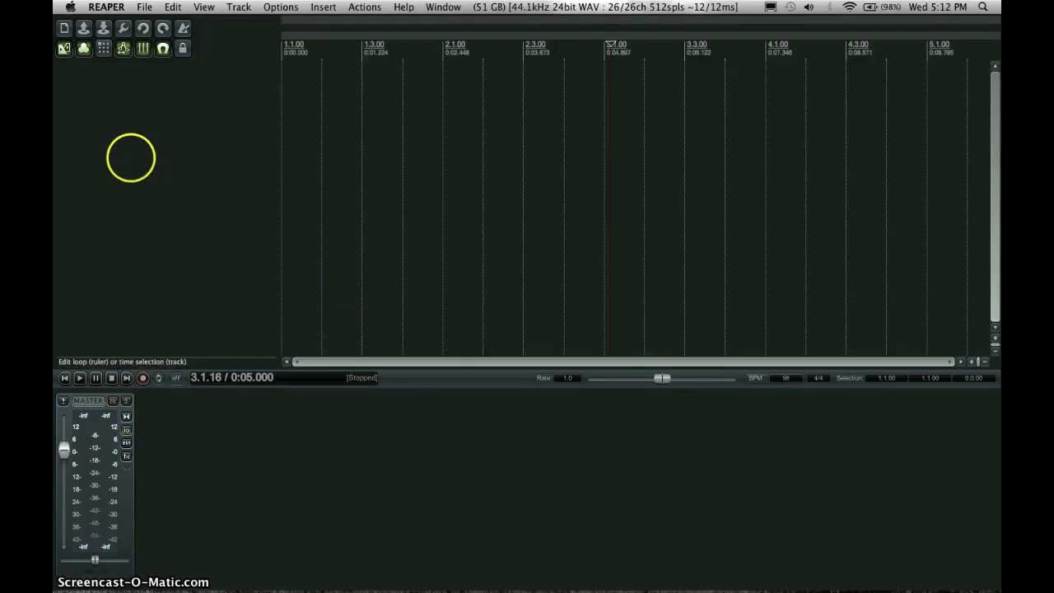
Insert a new track and arm Track 1 for recording
click(239, 7)
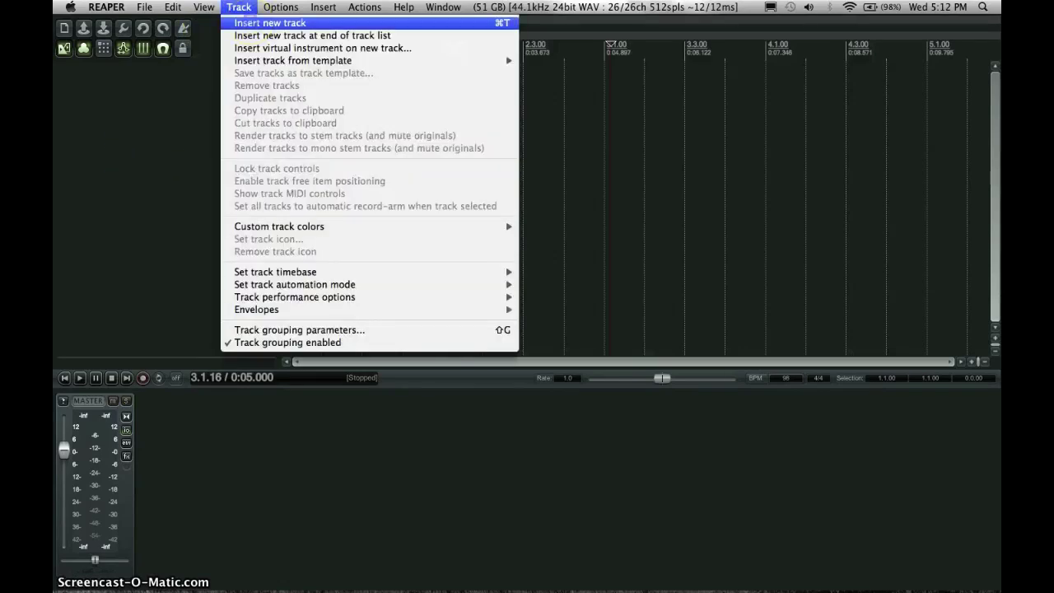
click(254, 22)
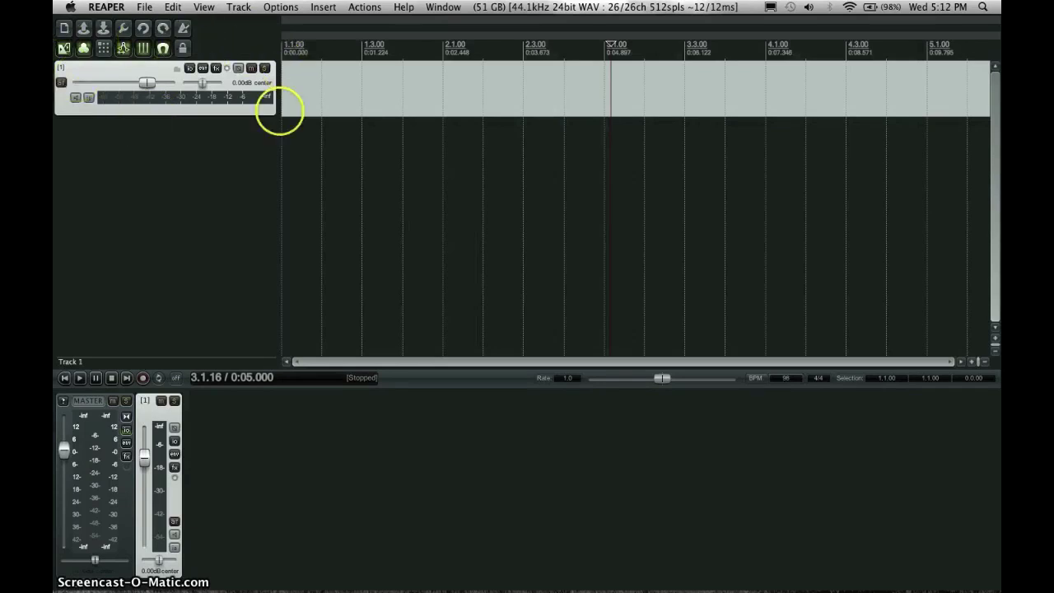
click(61, 82)
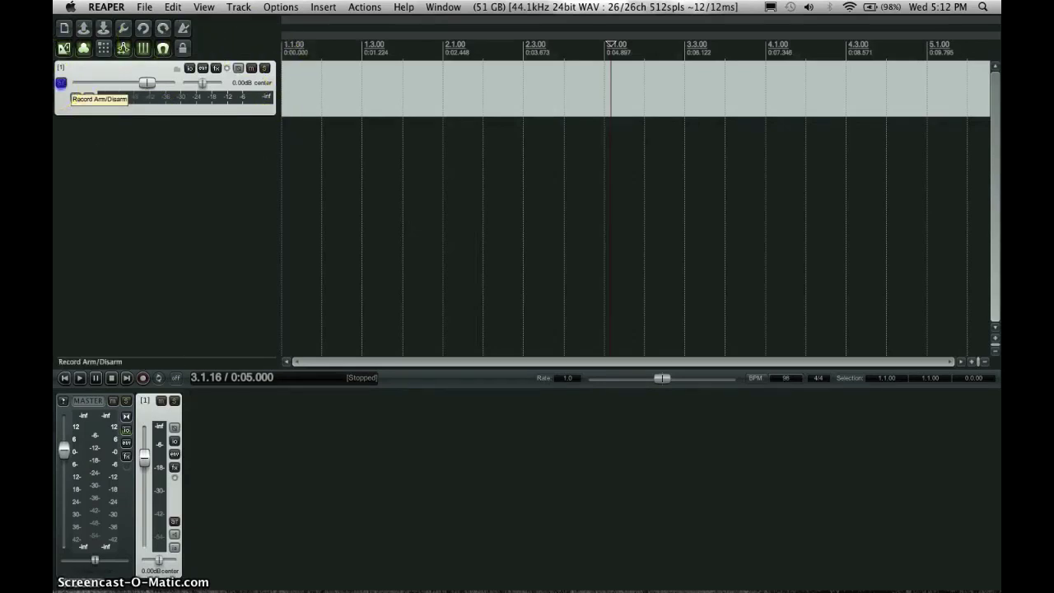
Browse Track 1's Mono, Stereo and MIDI input sources, keeping Input Analog 1
click(195, 97)
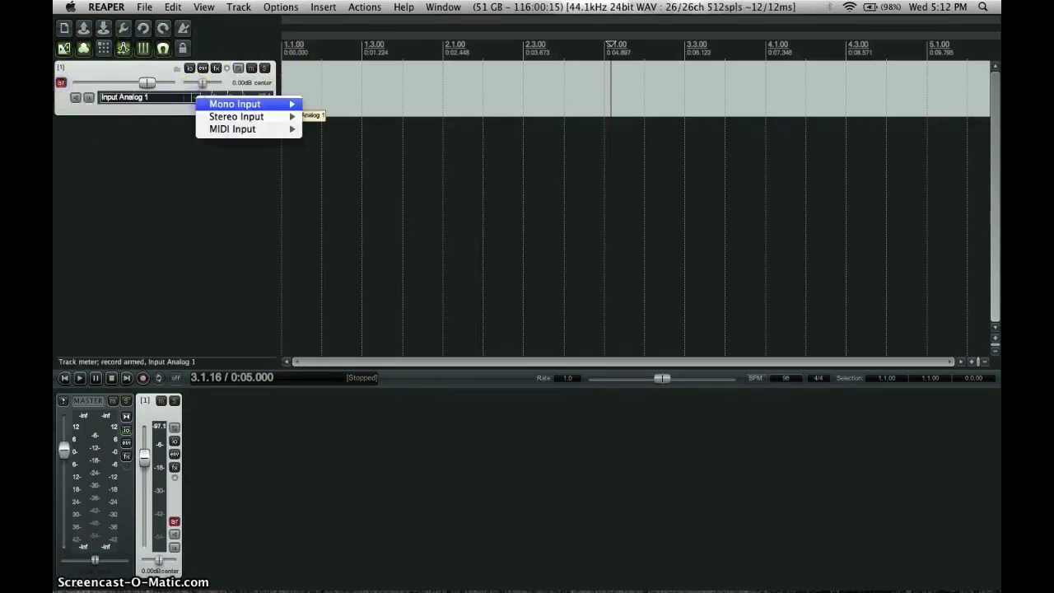
mouse_move(239, 116)
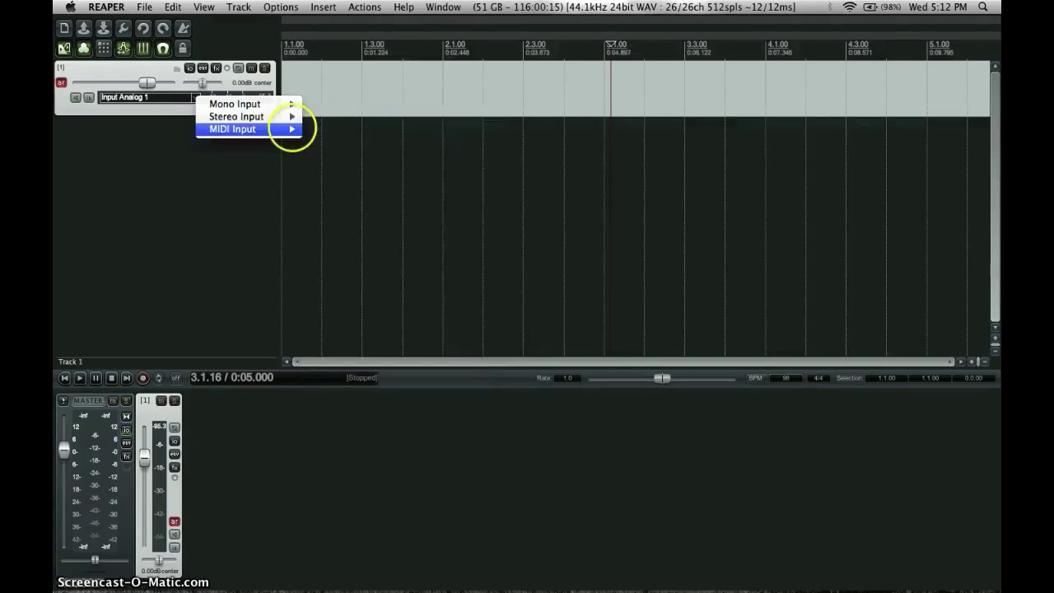
mouse_move(254, 99)
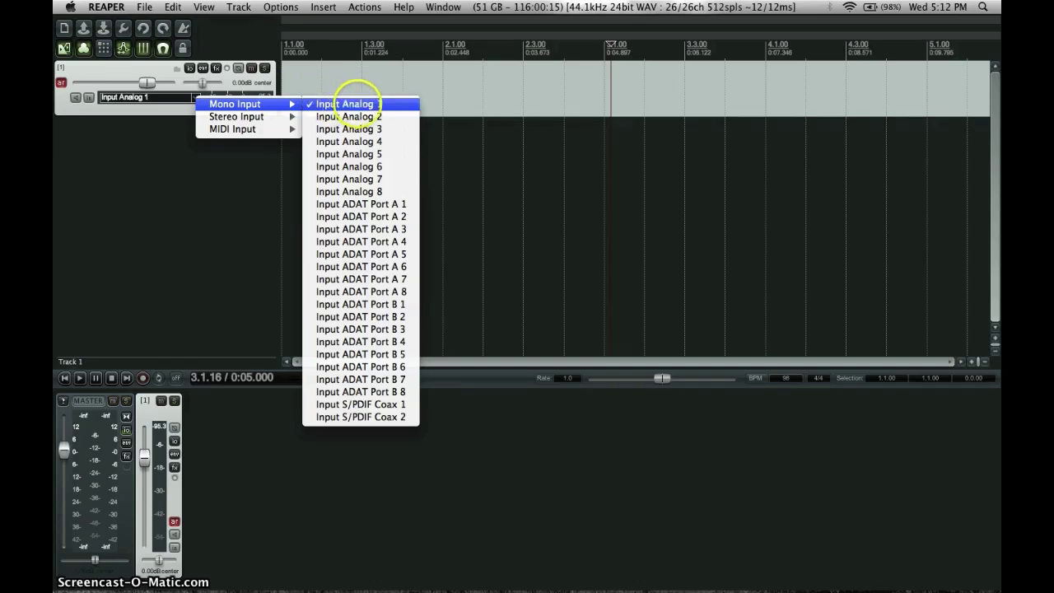
click(203, 155)
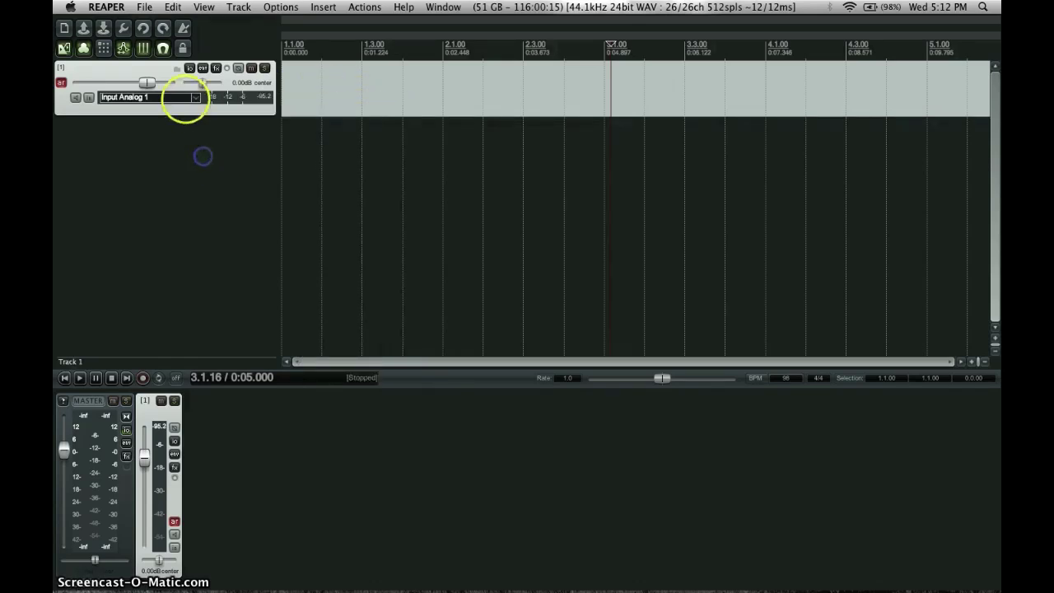
click(184, 97)
click(105, 217)
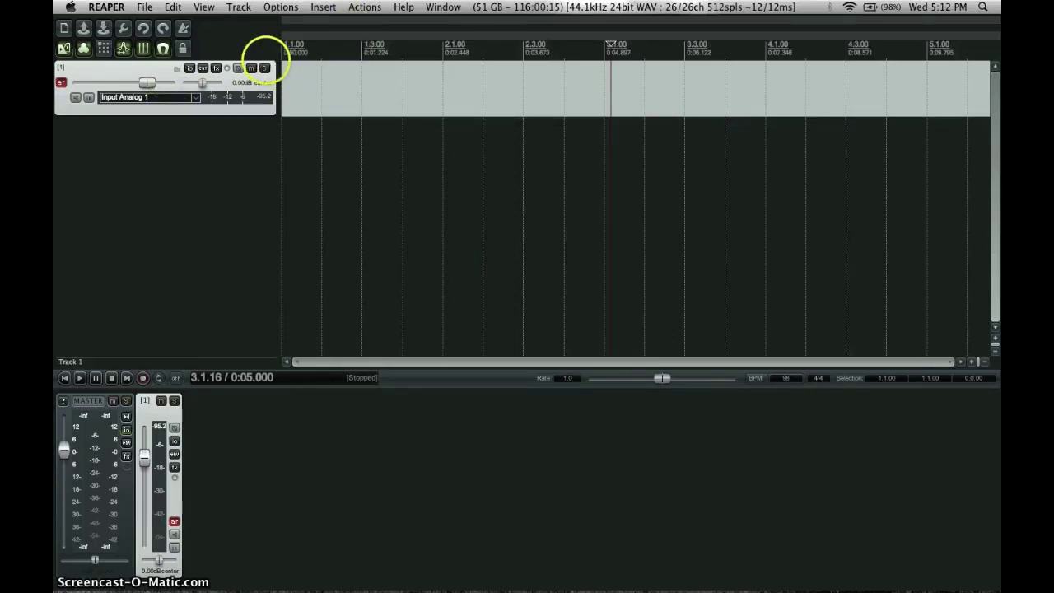
Mute and unmute Track 1, then bring up its FX chain
click(251, 67)
click(251, 67)
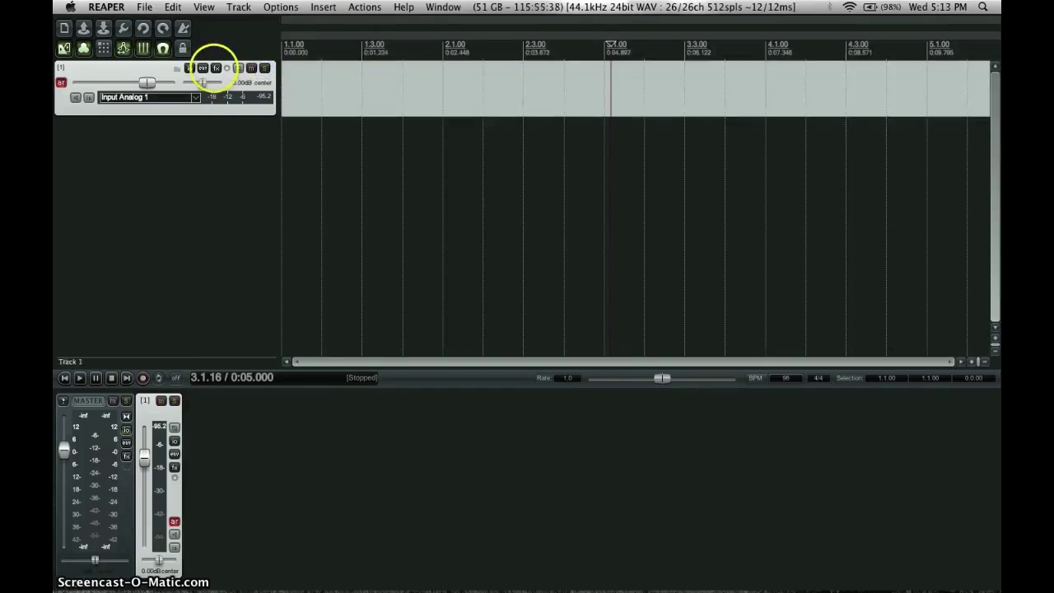
click(215, 68)
Close the FX: Track 1 window and filter Add FX to the VST category
drag(467, 88, 680, 23)
drag(383, 74, 365, 42)
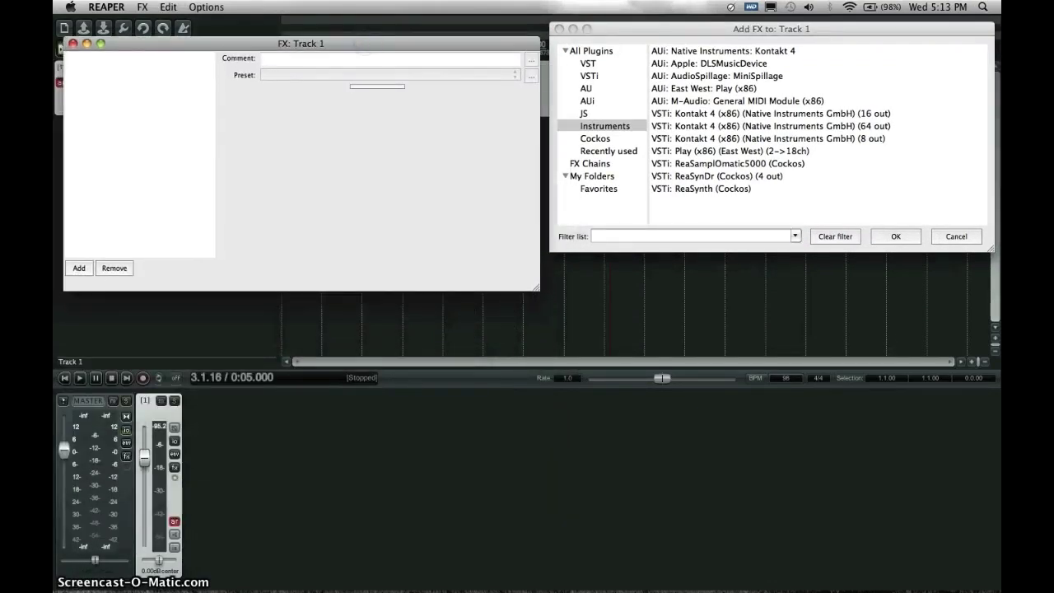
click(73, 43)
drag(784, 27, 492, 93)
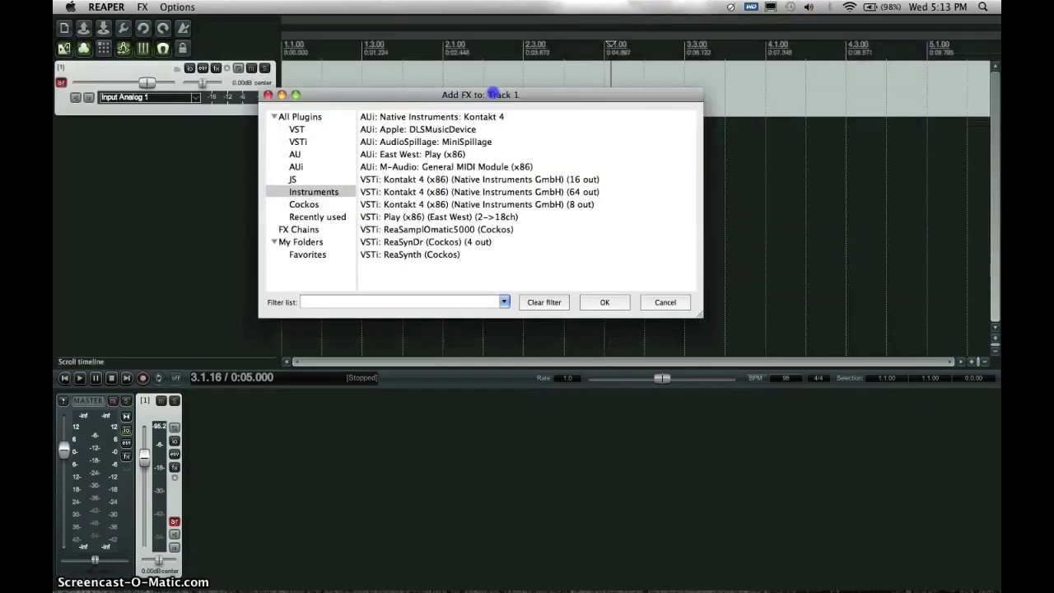
click(298, 130)
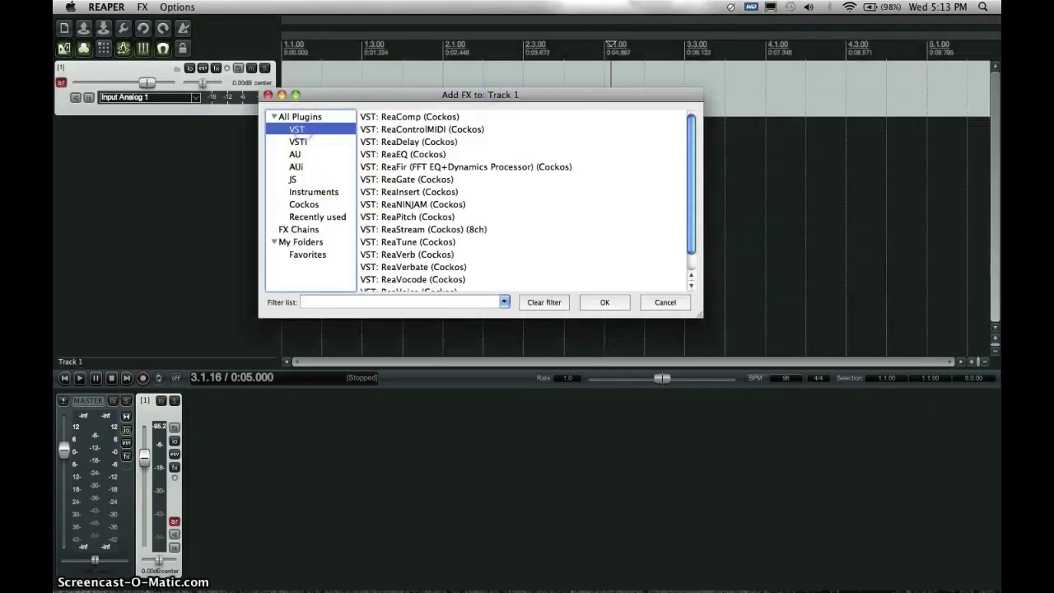
Browse ReaComp, ReaDelay, ReaEQ, ReaPitch and ReaInsert, then cancel without adding an effect
click(403, 118)
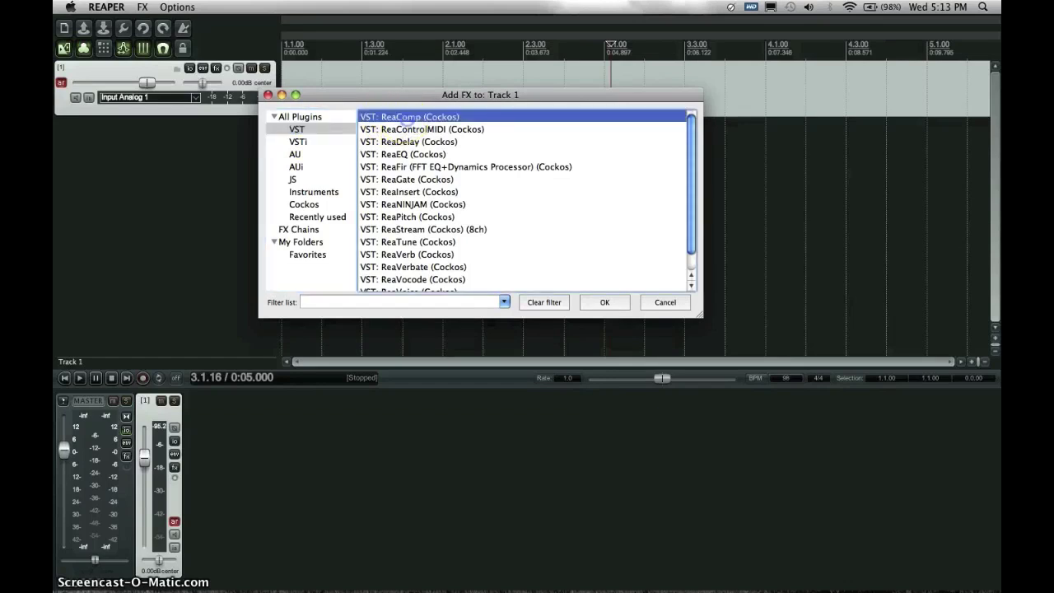
click(420, 142)
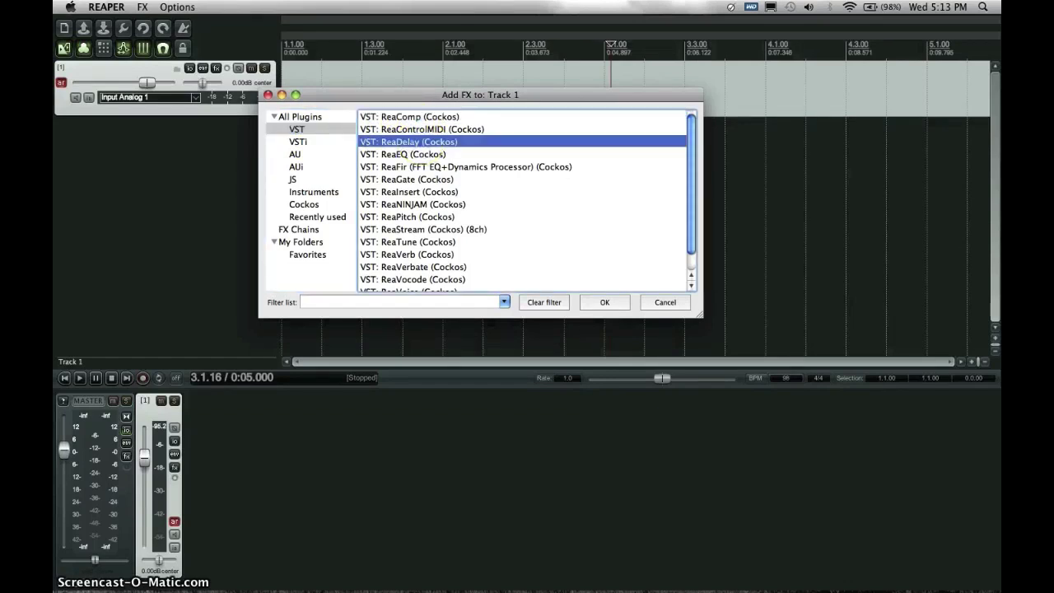
click(412, 154)
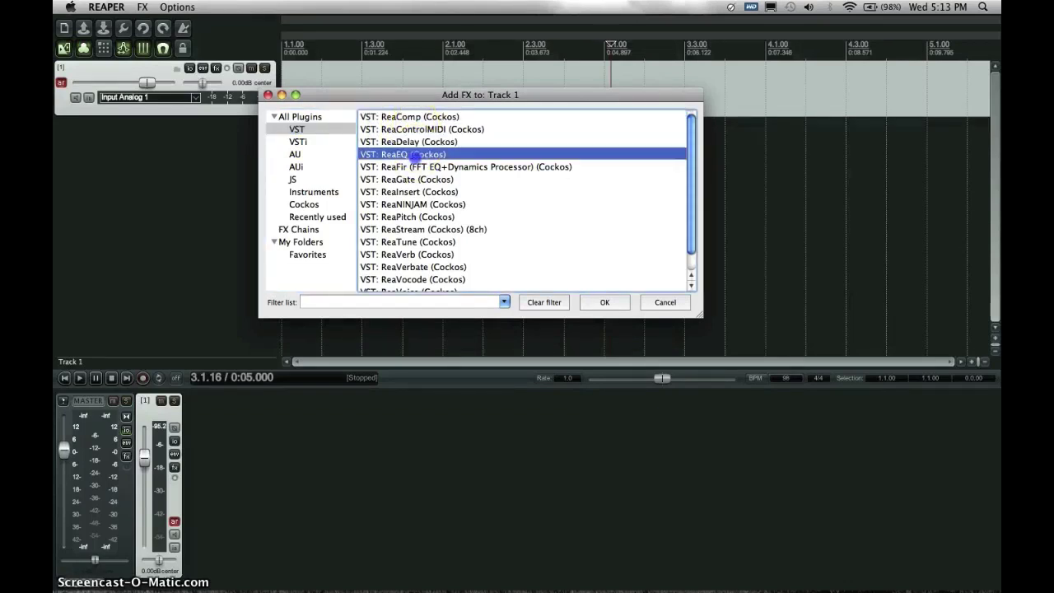
click(405, 216)
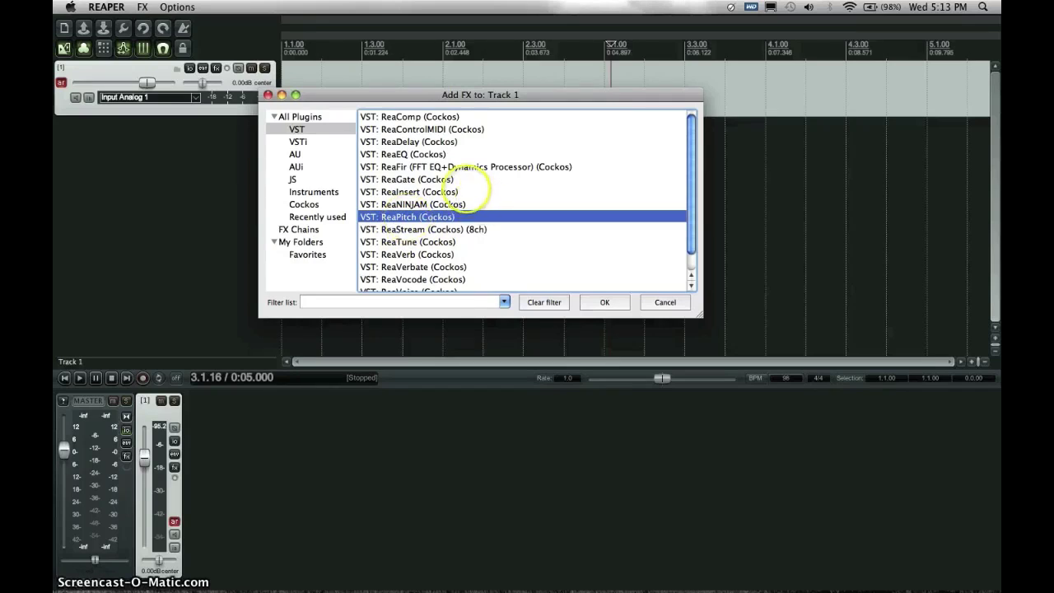
click(467, 191)
scroll(470, 233, down, 1)
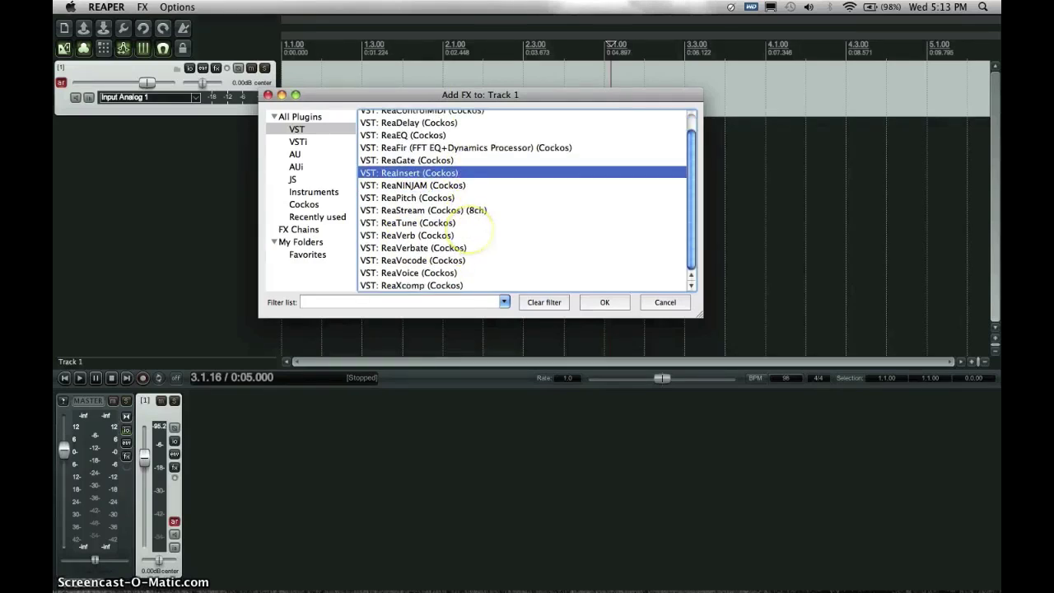
scroll(485, 218, up, 1)
drag(485, 217, 493, 167)
click(667, 301)
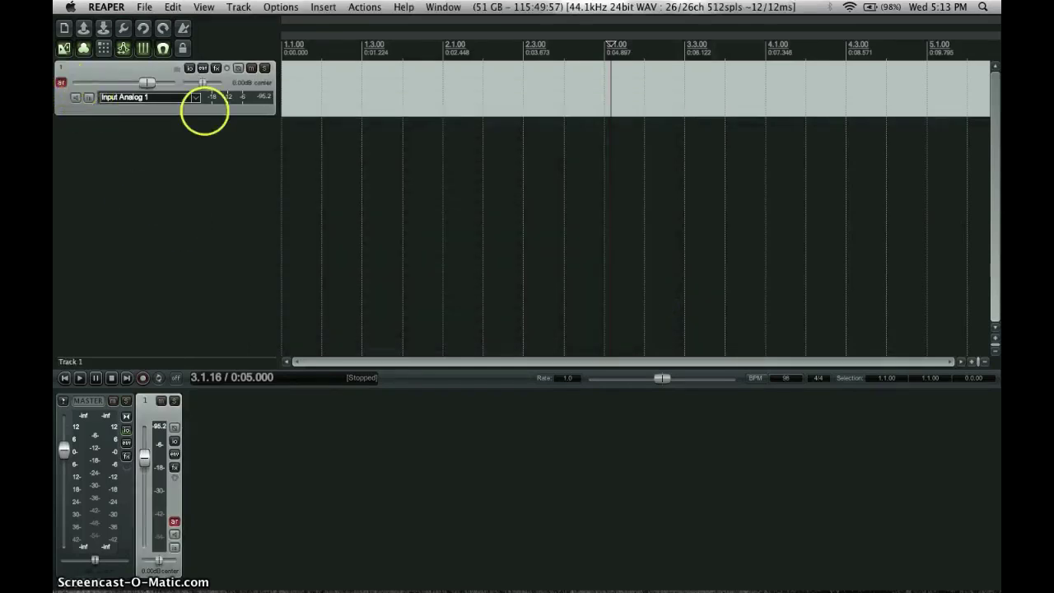
Confirm Input Analog 1 as Track 1's input and start recording
click(186, 98)
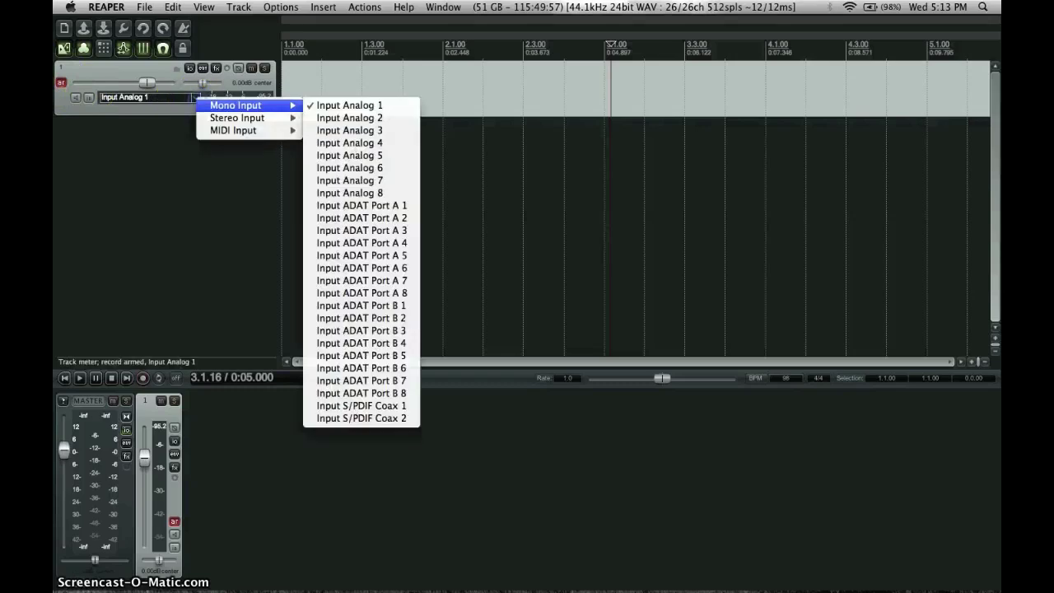
click(175, 171)
click(141, 378)
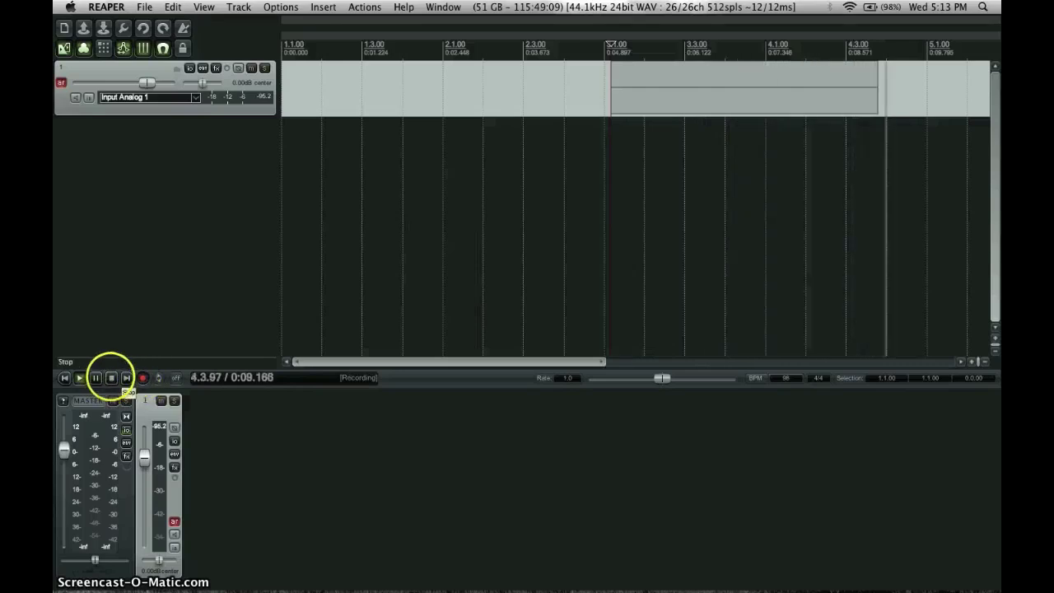
Stop recording and select the take 01-110713_1713.wav in the save-or-delete prompt
click(111, 377)
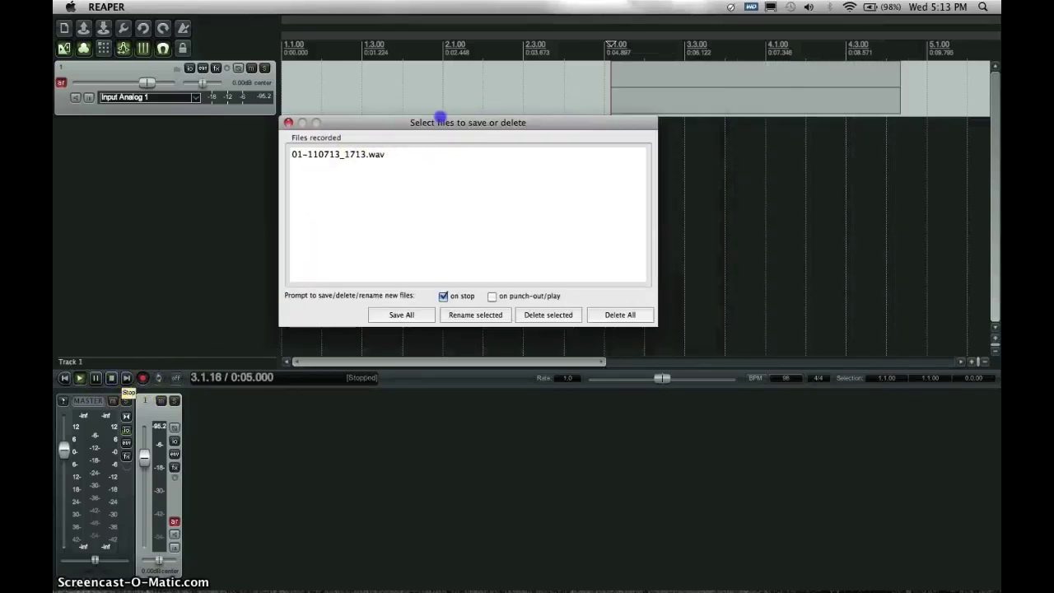
drag(473, 113, 411, 121)
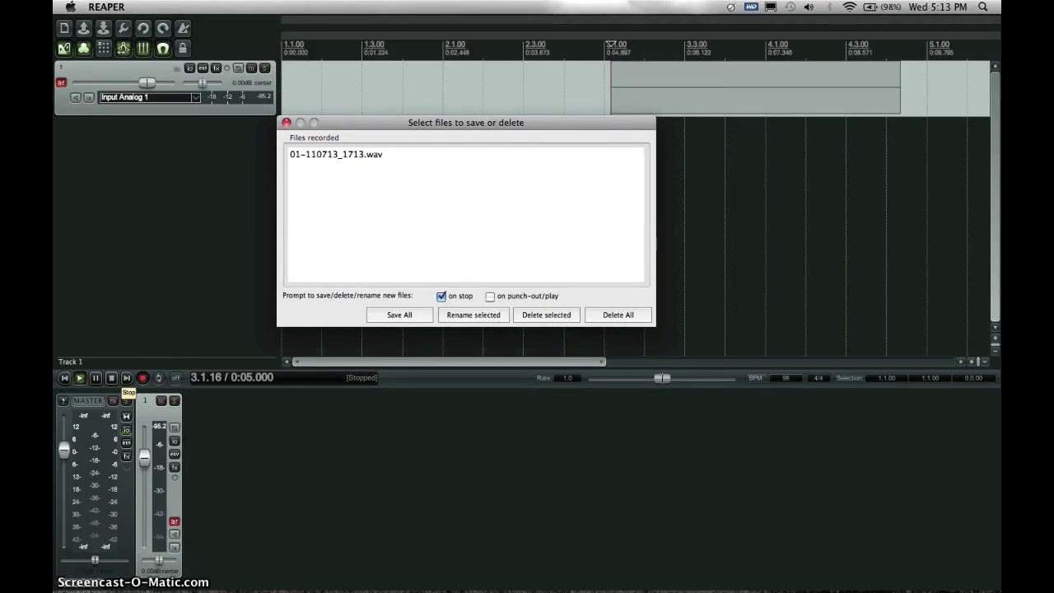
drag(459, 123, 332, 145)
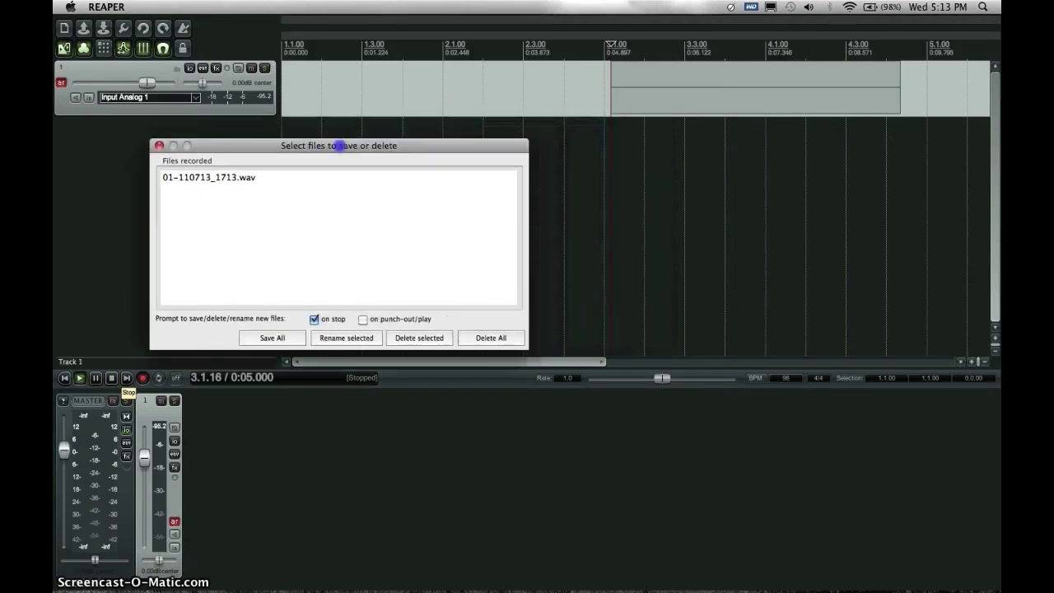
click(230, 177)
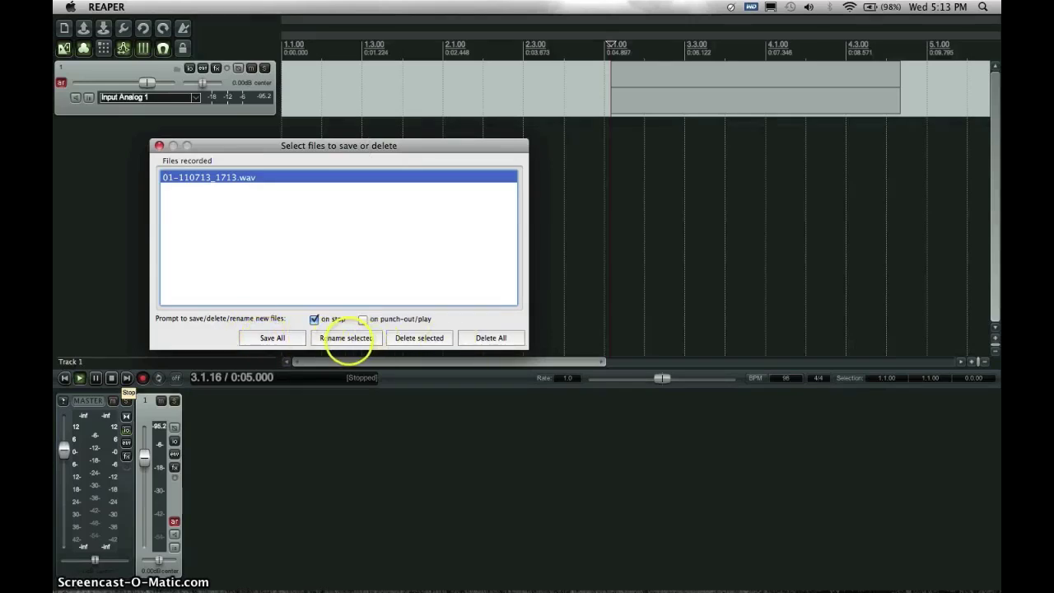
Cancel a started rename of the take, then delete all recorded files
click(347, 338)
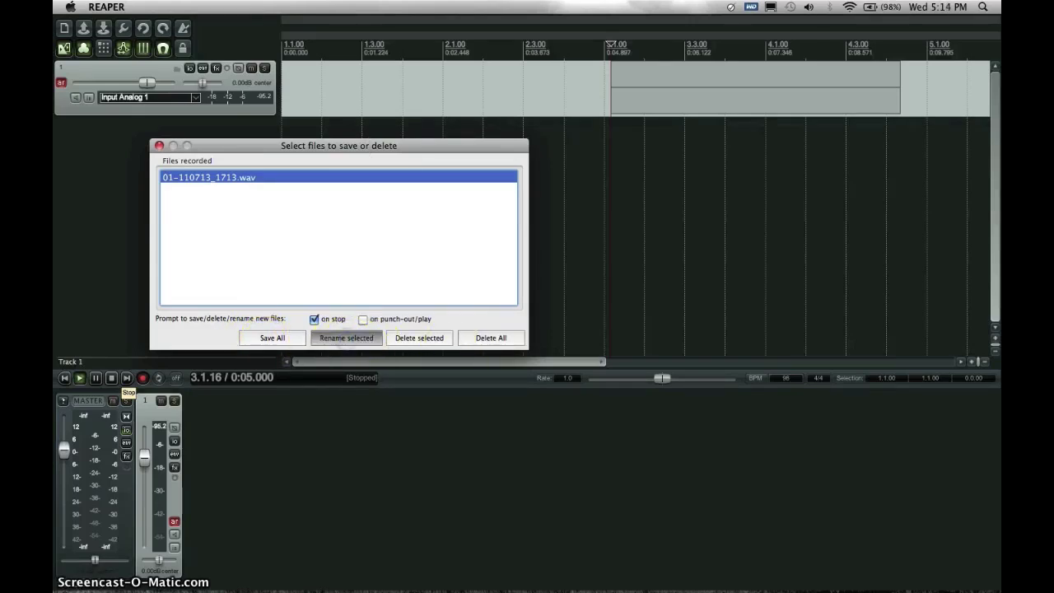
click(336, 220)
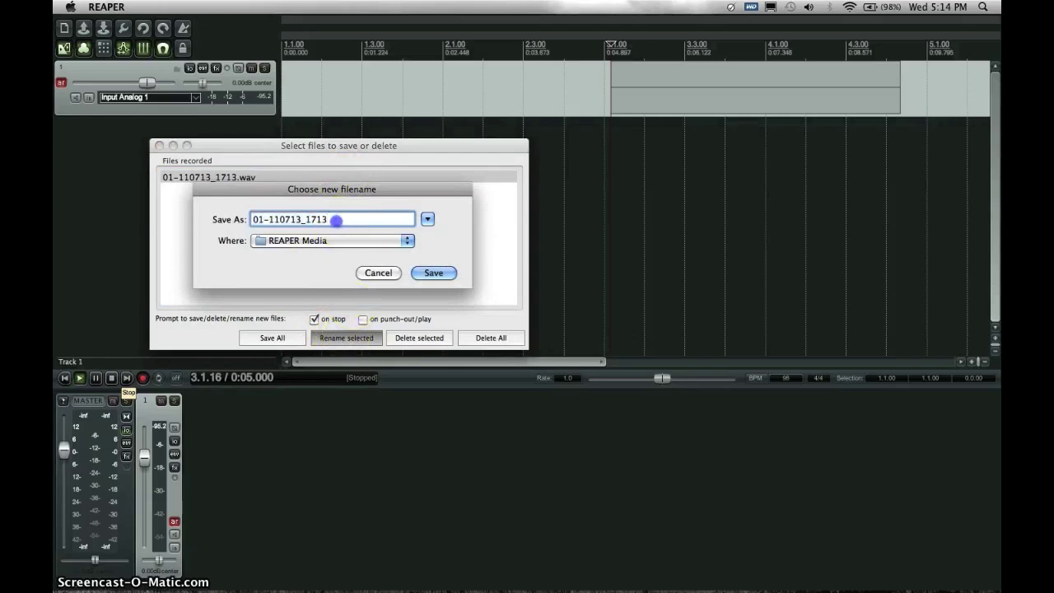
drag(336, 220, 207, 219)
text(vocal take 1)
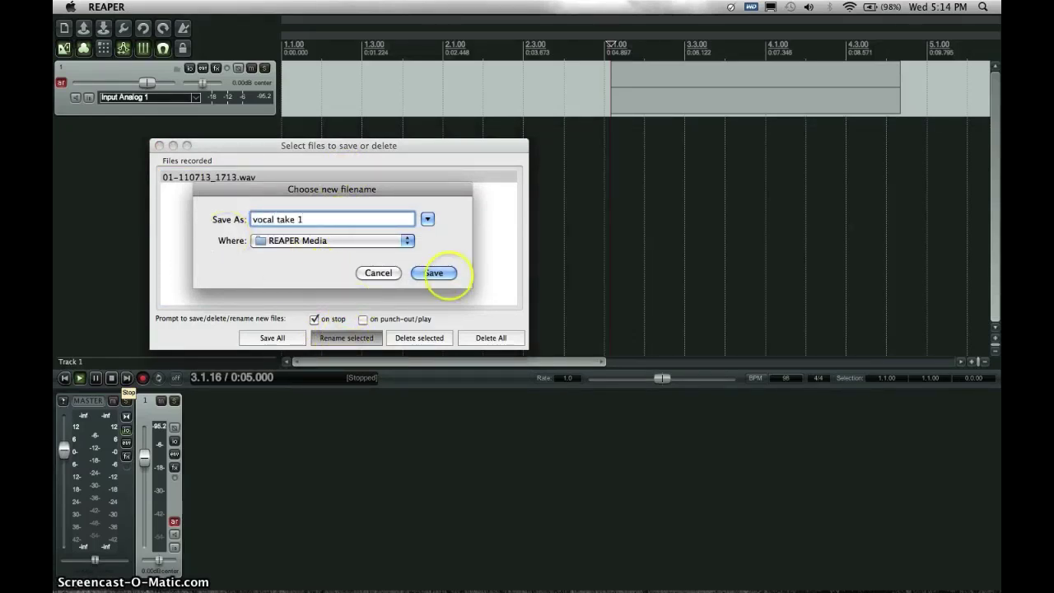
click(368, 273)
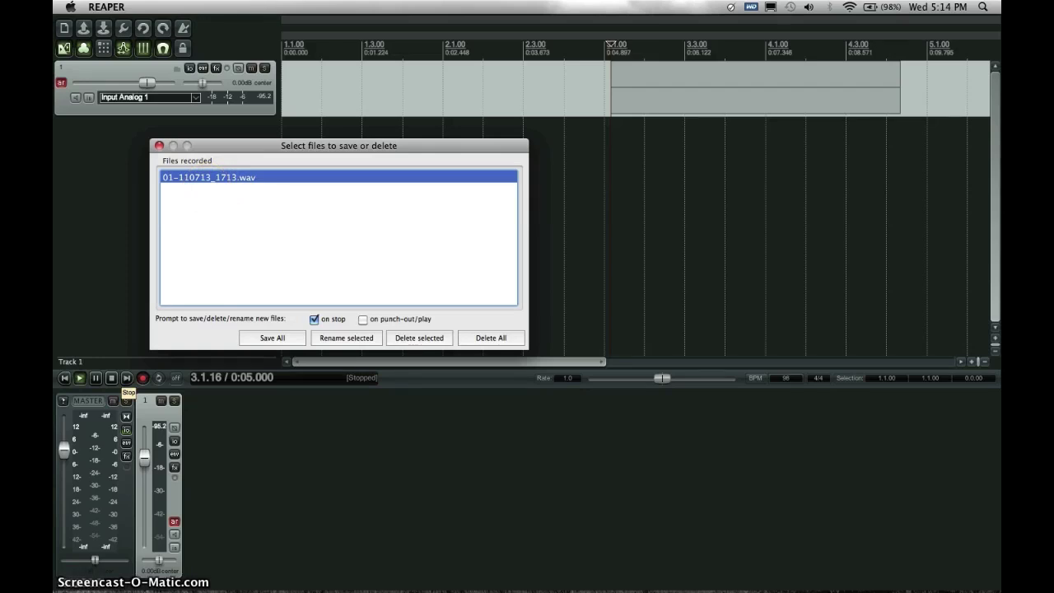
click(489, 336)
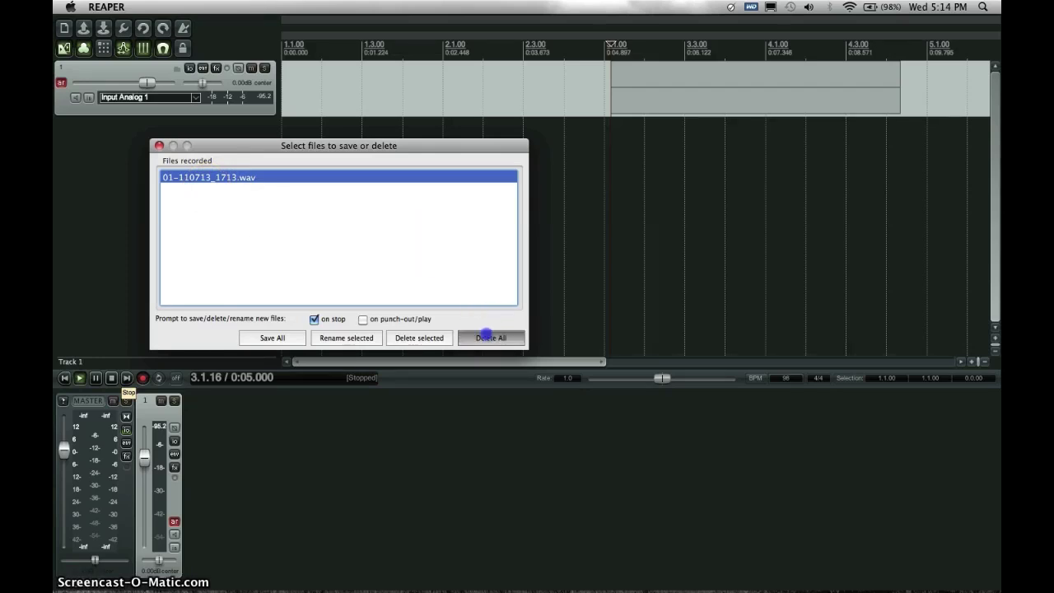
click(424, 261)
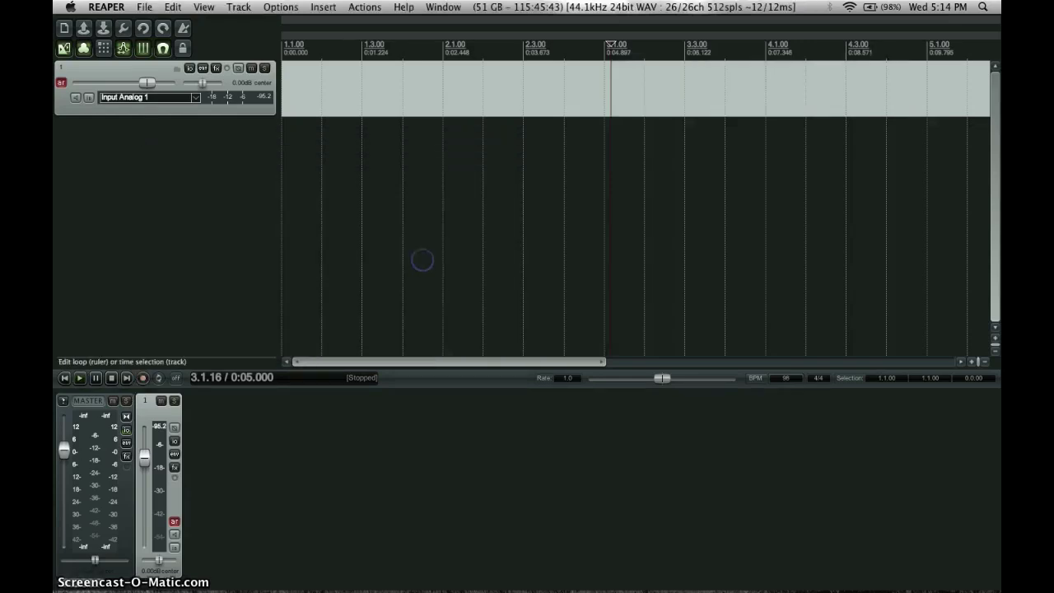
Select Track 1 and enable the metronome from the Options menu
click(104, 68)
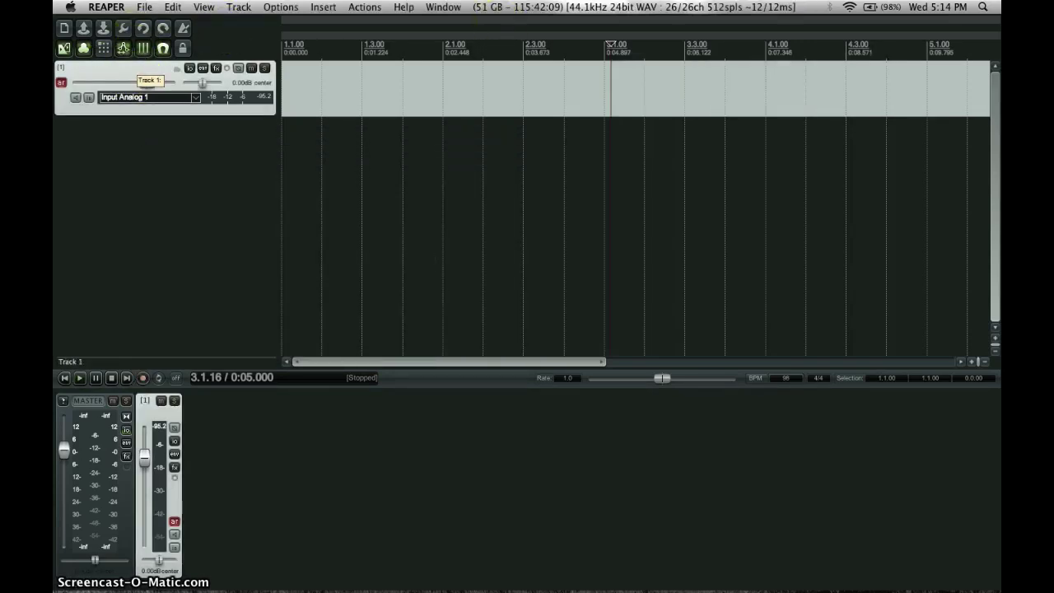
click(281, 7)
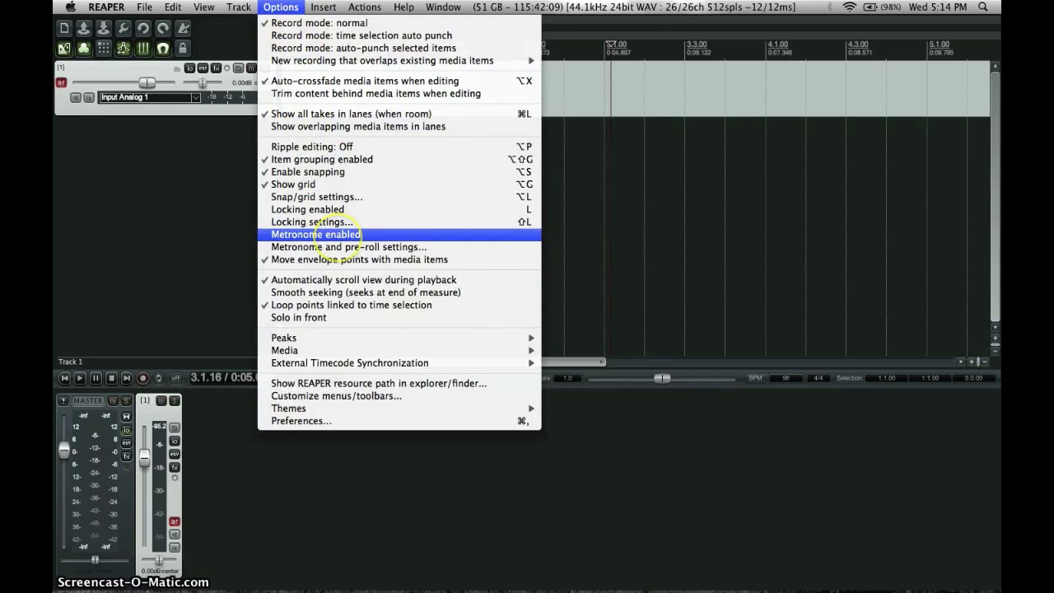
click(349, 234)
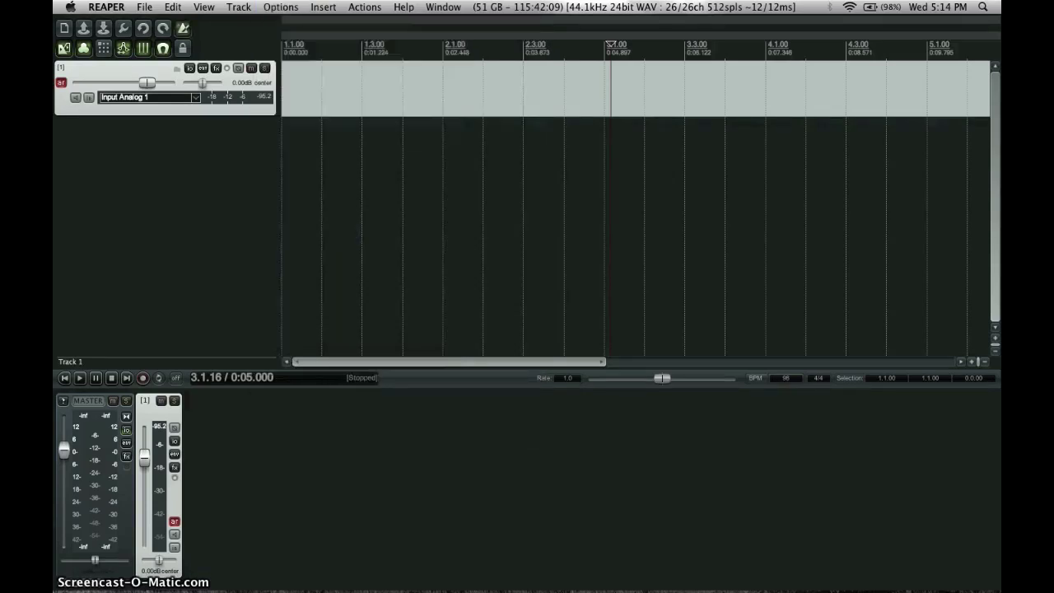
Record a short test take, then discard it with Delete All
click(144, 378)
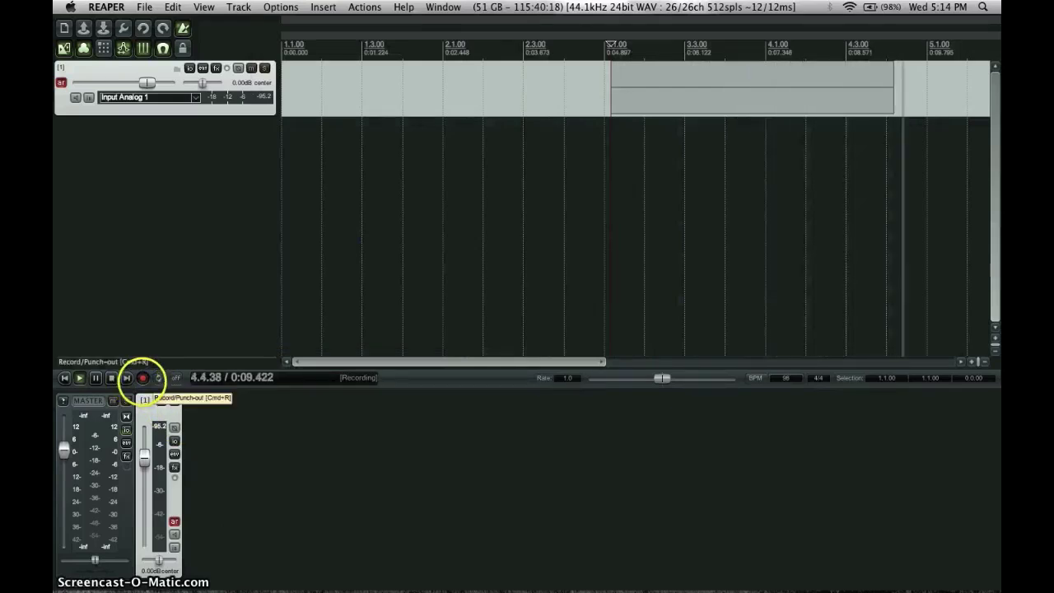
click(111, 378)
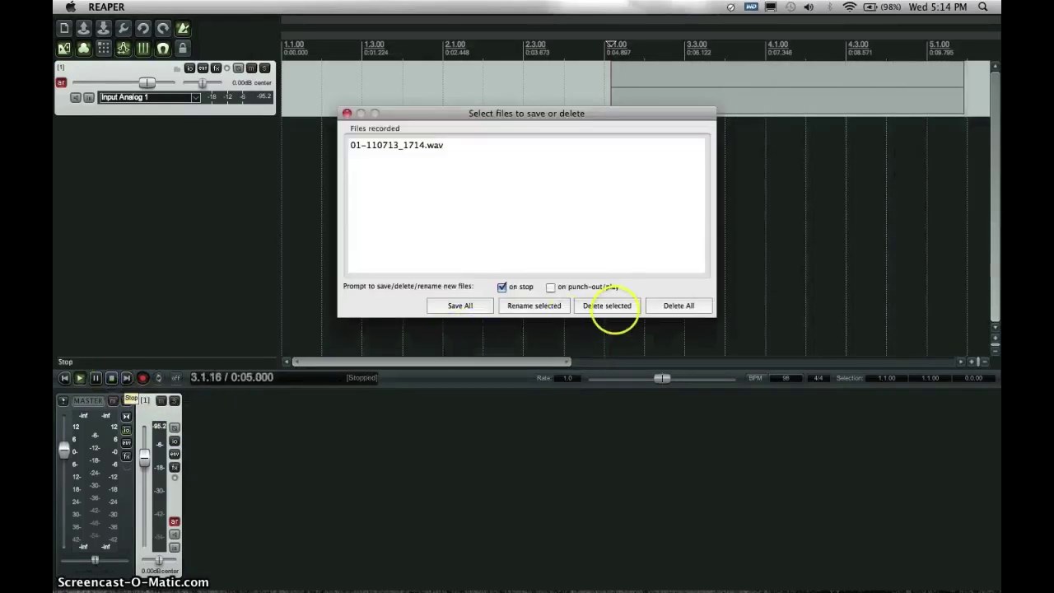
click(671, 306)
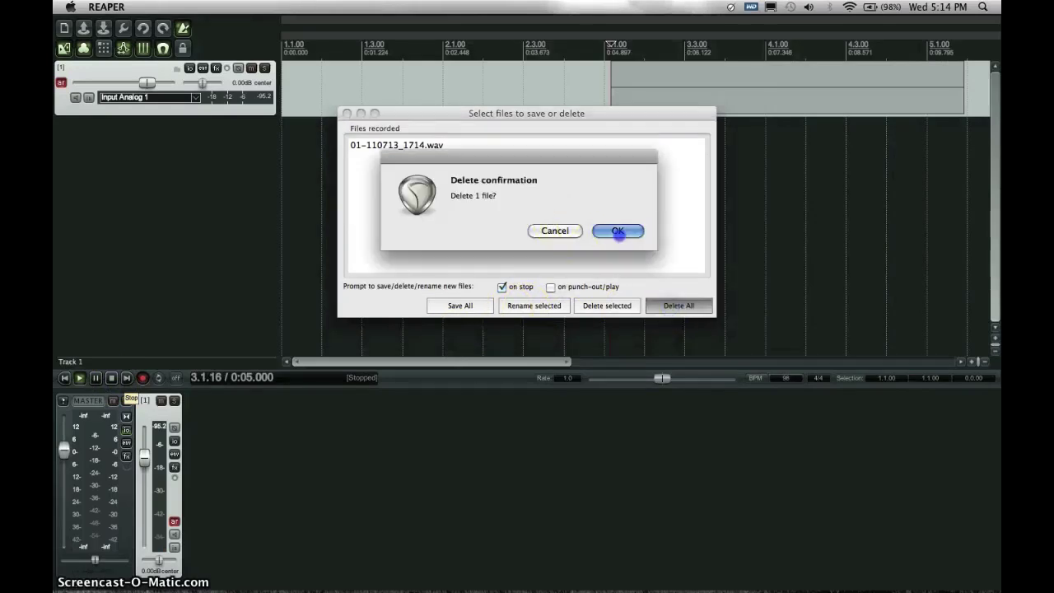
click(617, 231)
click(281, 6)
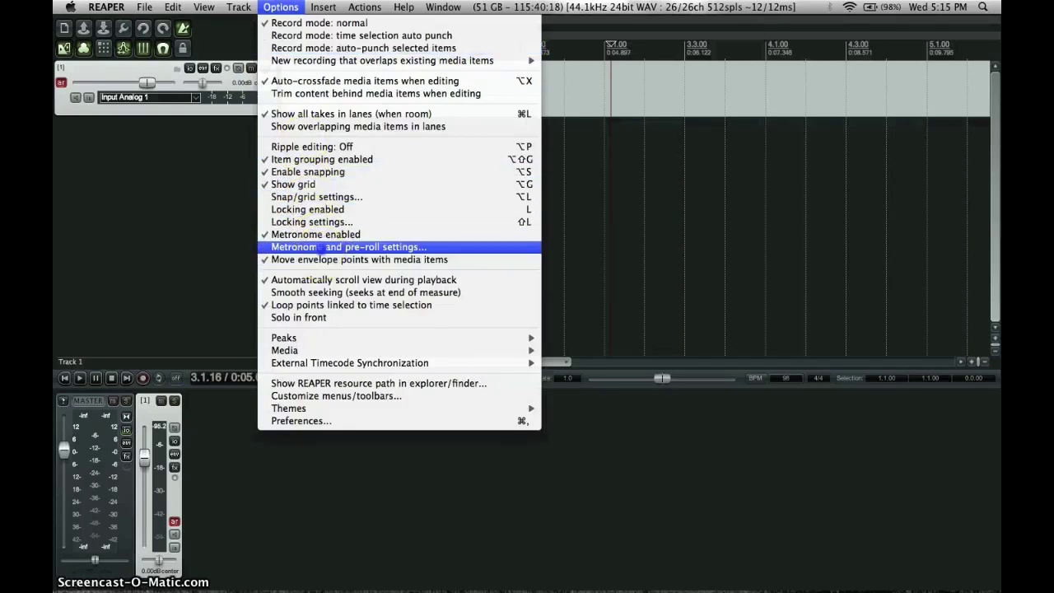
click(319, 247)
Set a 1-measure count-in and -1.70dB metronome volume, then reselect Track 1
drag(230, 21, 321, 78)
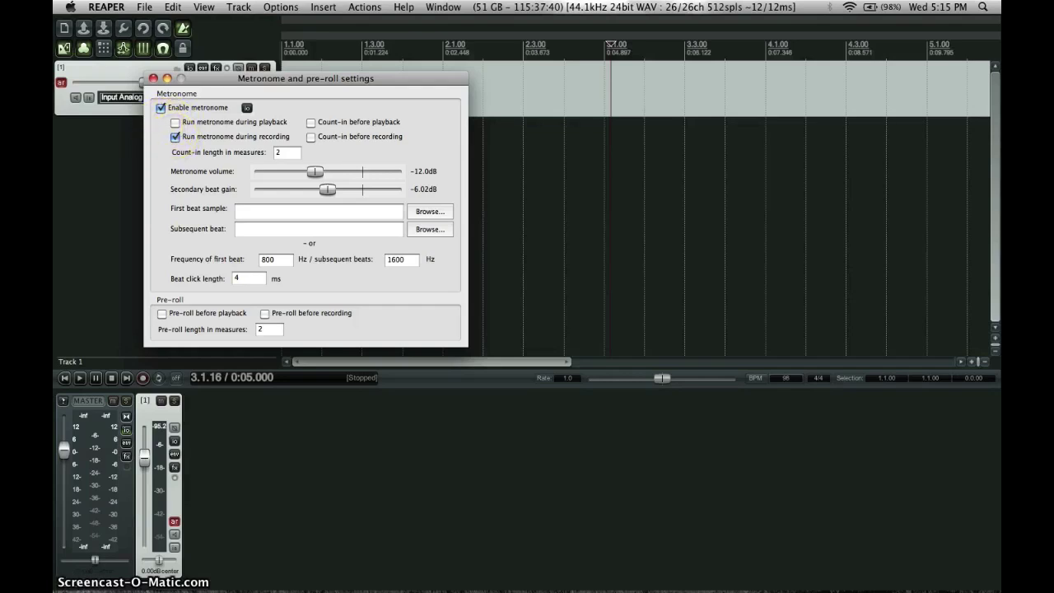
double_click(287, 153)
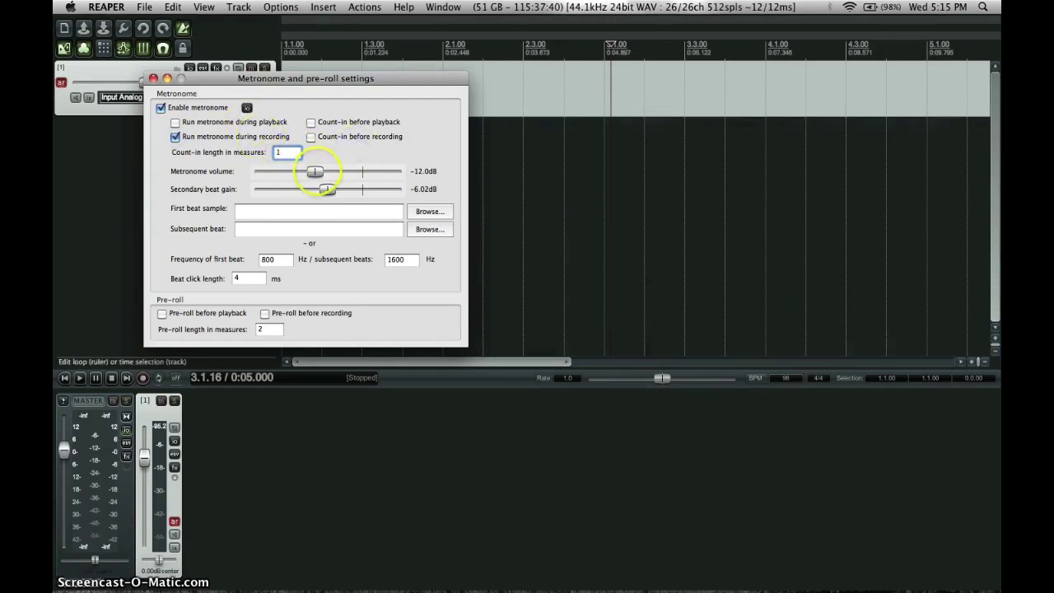
drag(315, 171, 343, 172)
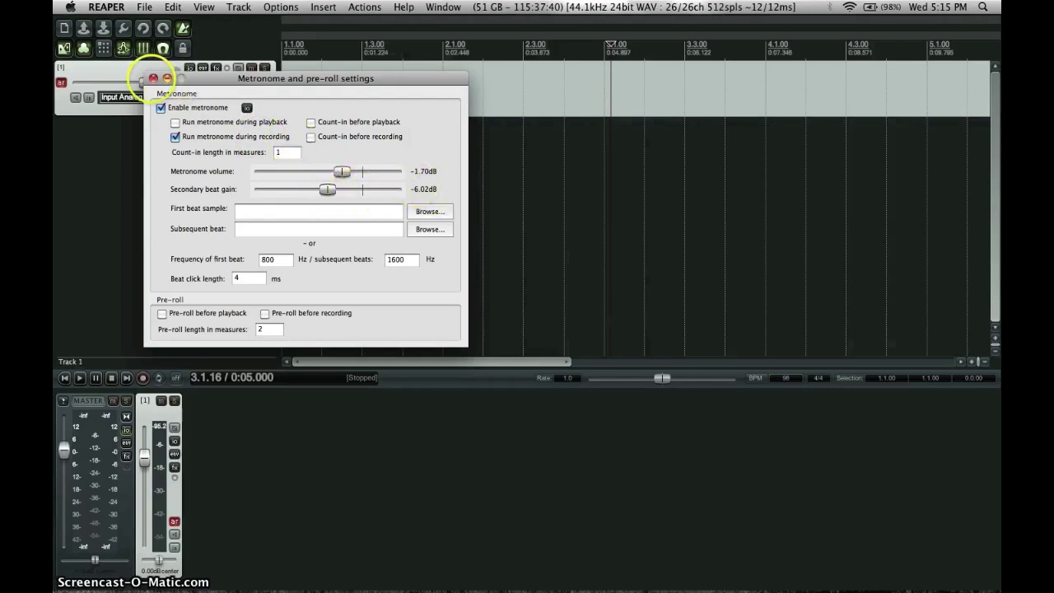
click(153, 79)
click(167, 205)
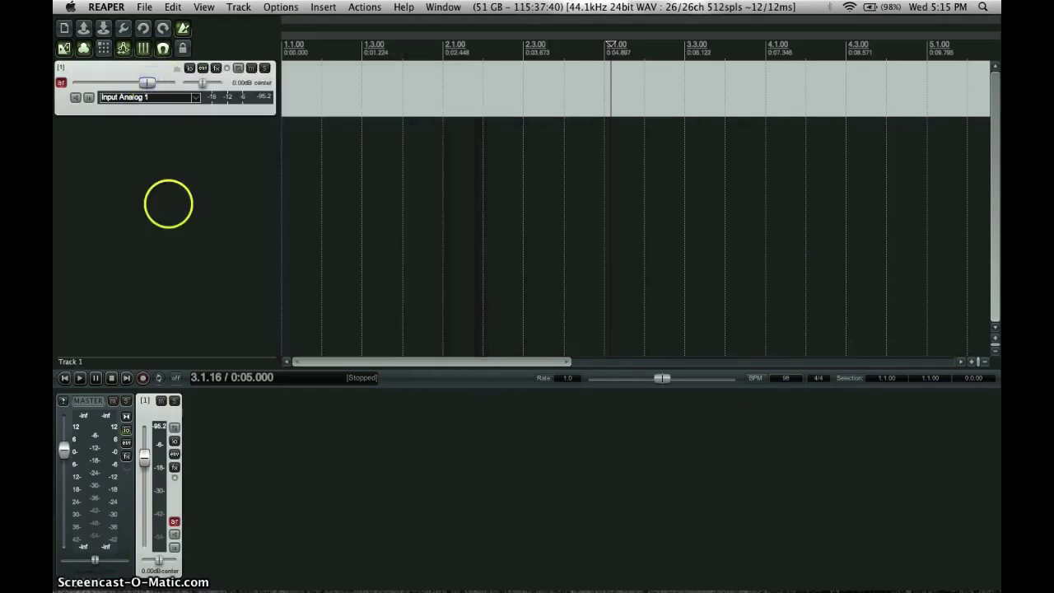
click(107, 70)
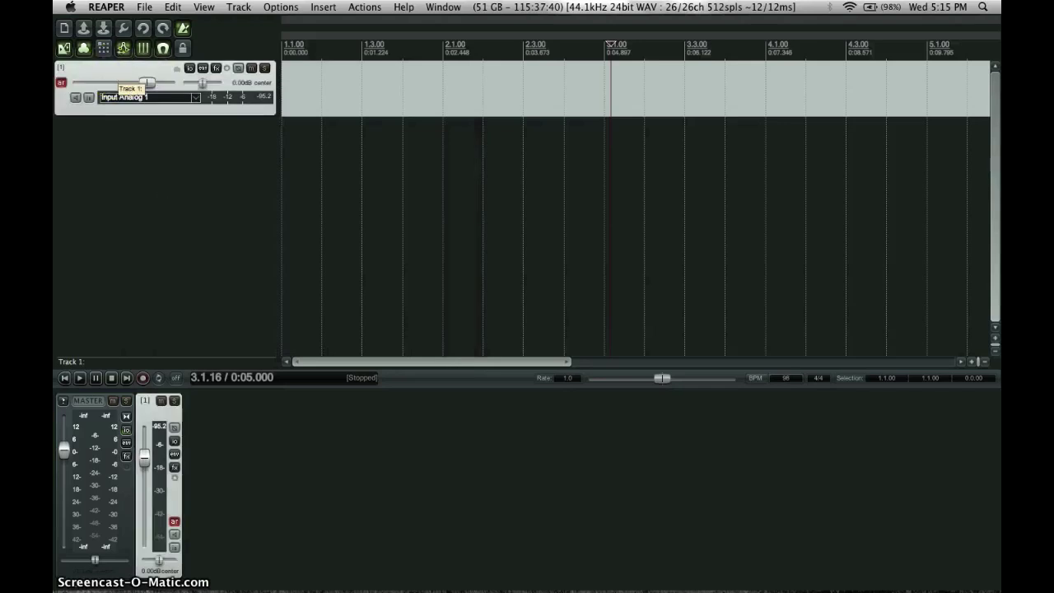
Delete Track 1 and start inserting a virtual instrument on a new track
key(Delete)
click(280, 7)
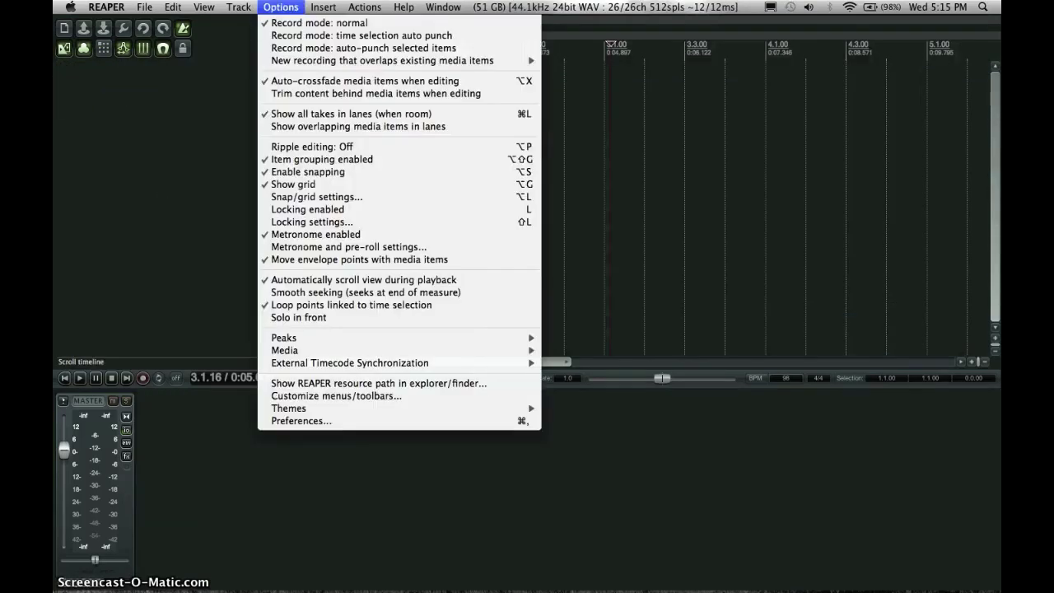
mouse_move(239, 6)
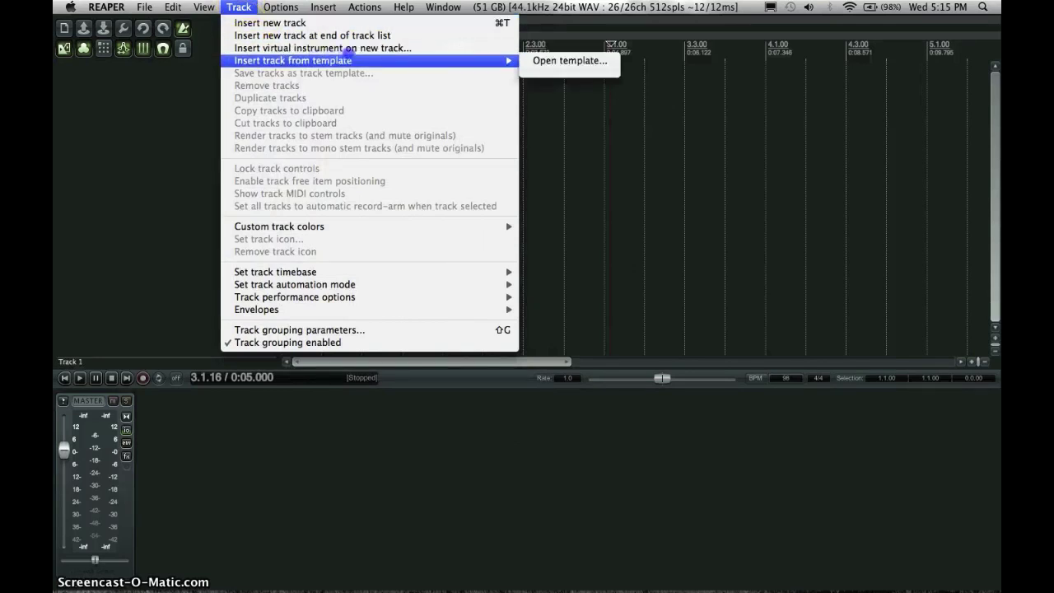
click(272, 48)
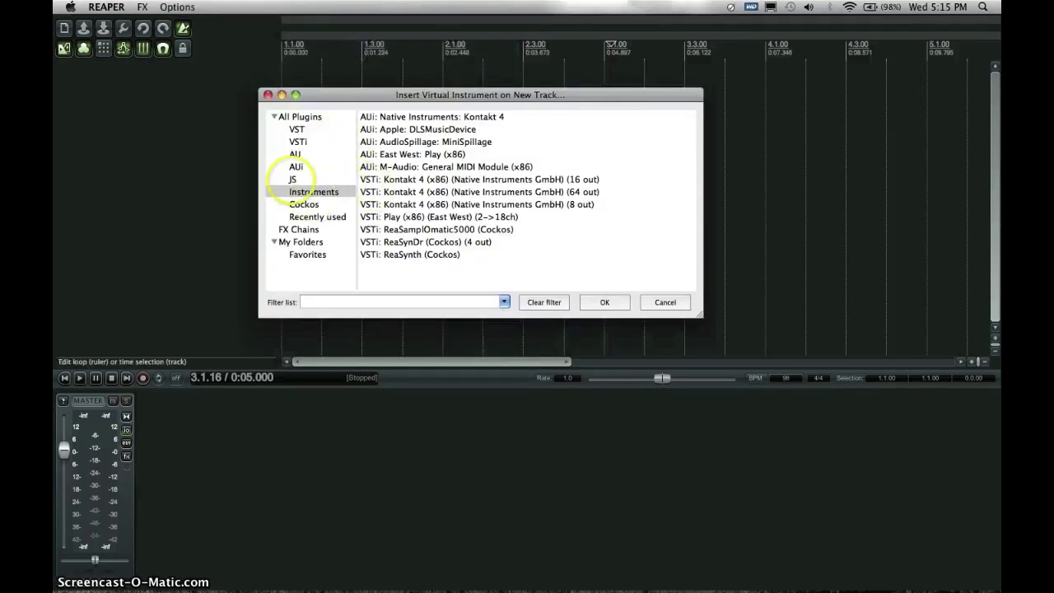
Filter to instruments and compare ReaSynth, Play VSTi, Kontakt 4 and Play AU entries
click(313, 191)
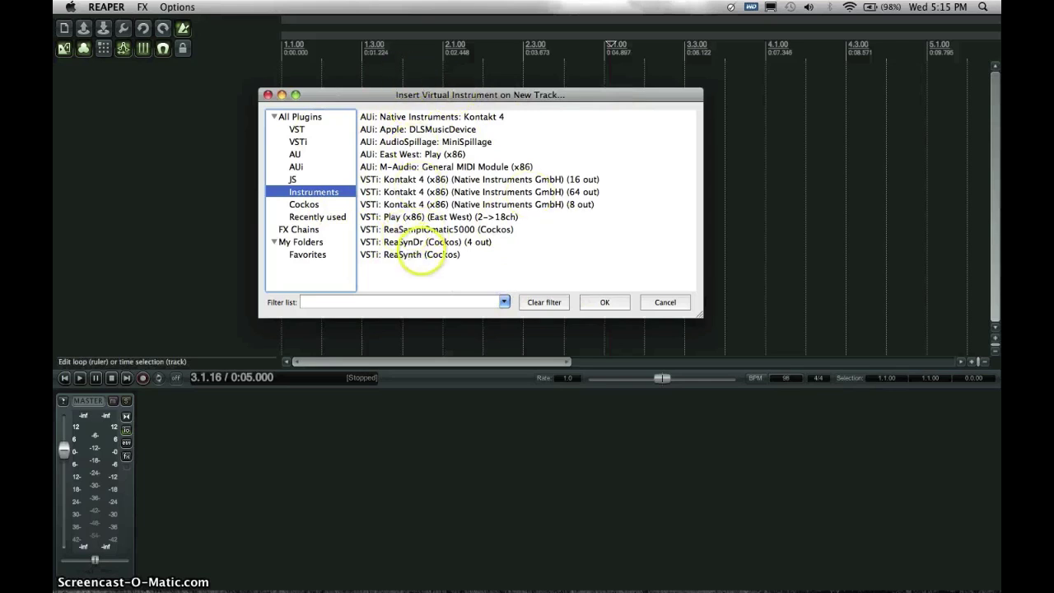
click(416, 255)
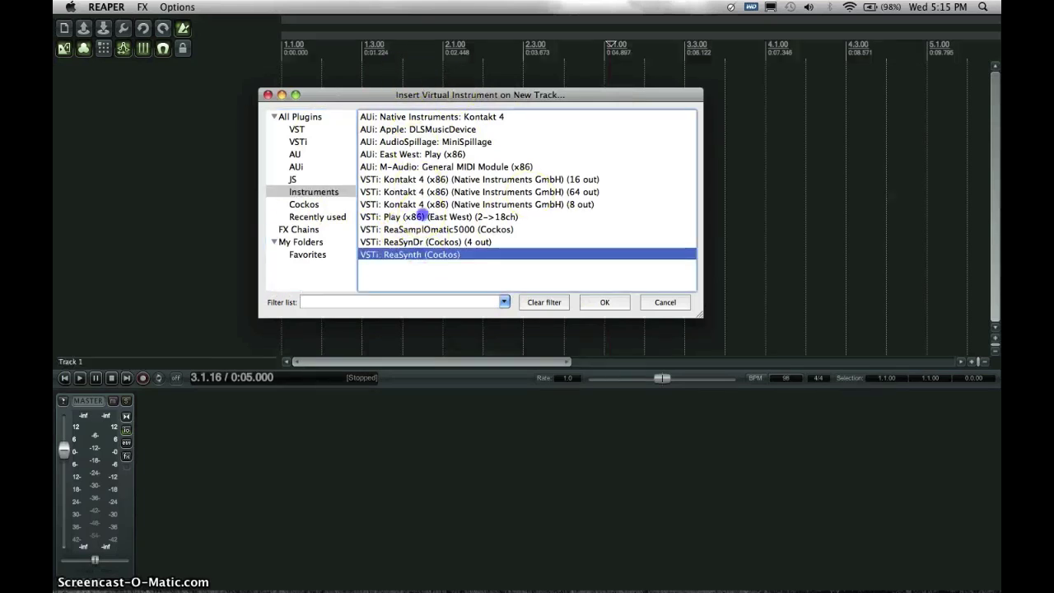
click(420, 216)
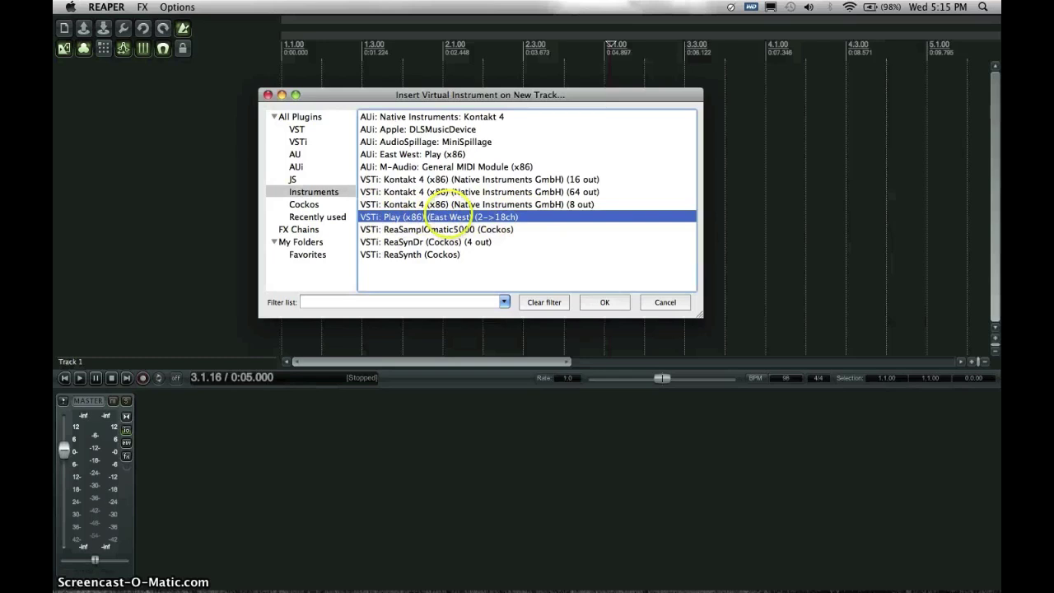
click(427, 116)
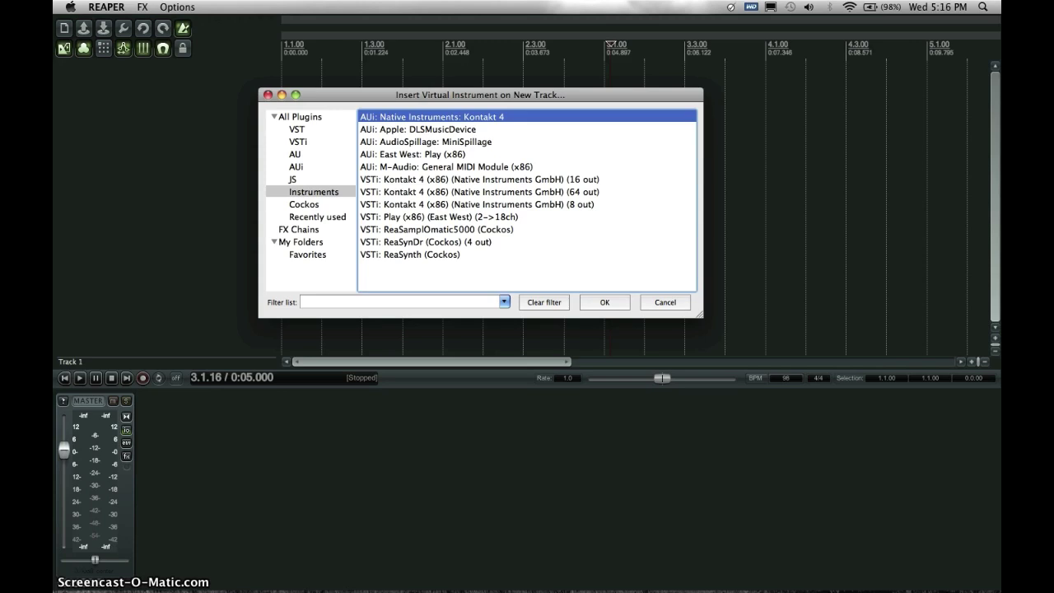
click(422, 154)
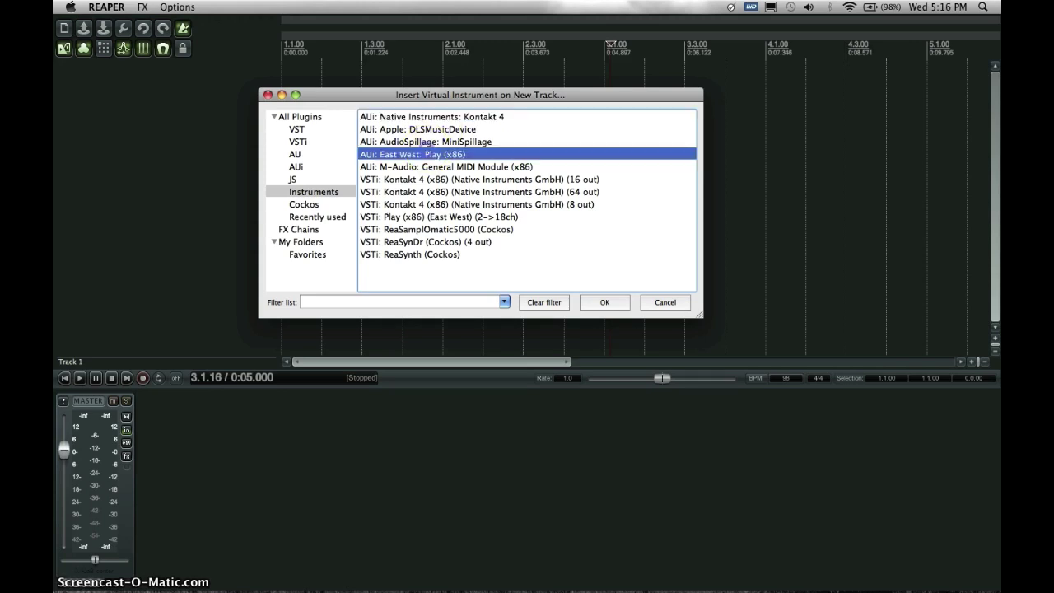
Choose VSTi: Play (x86) (East West) and decline creating extra output tracks
click(422, 216)
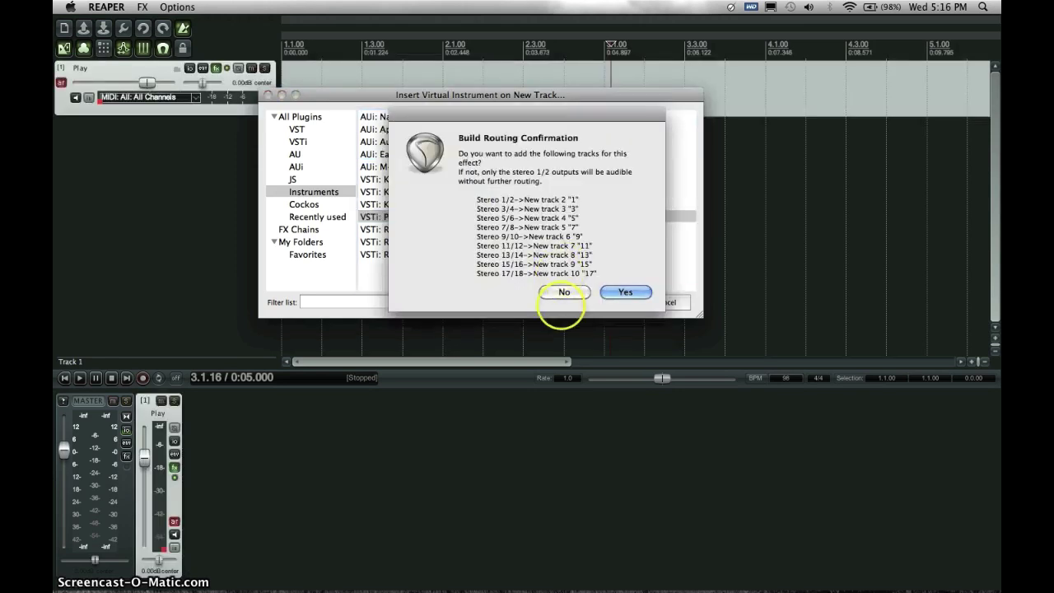
drag(519, 113, 789, 48)
click(824, 214)
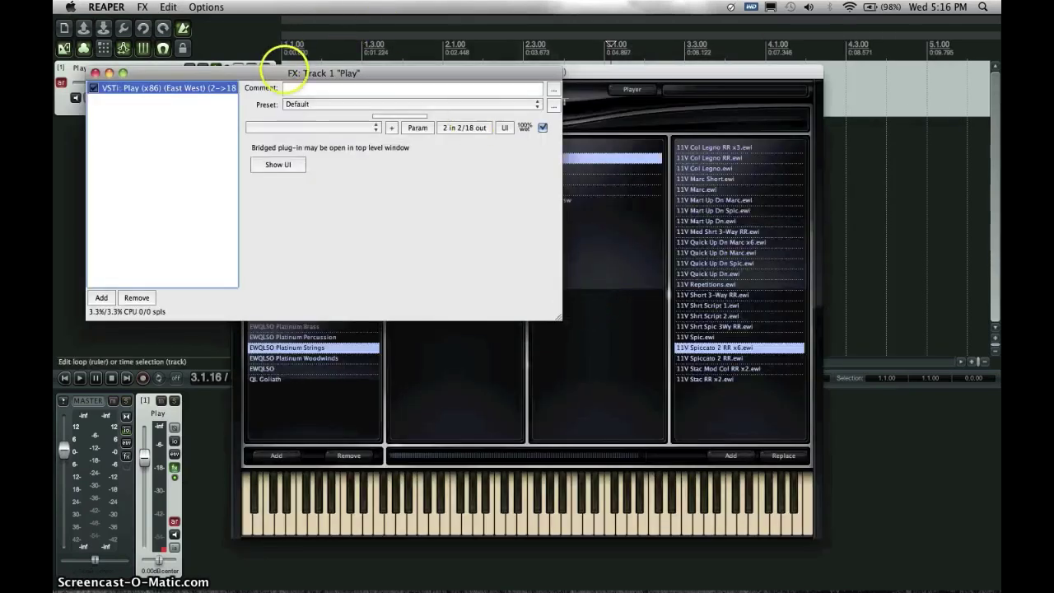
Rearrange the FX chain and Play windows and reselect the Play plugin entry
drag(283, 66, 296, 142)
drag(400, 71, 527, 110)
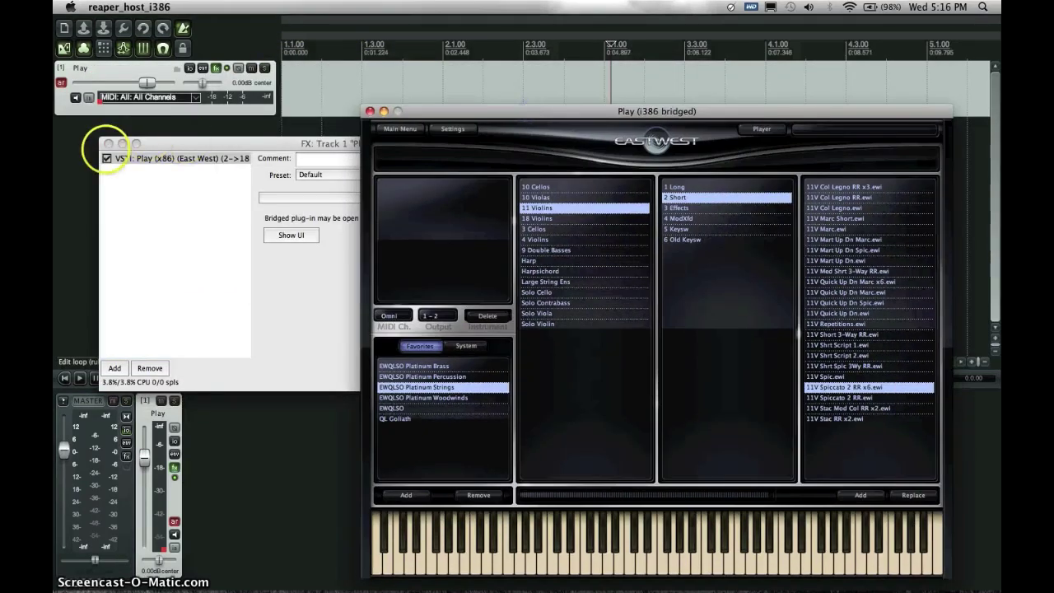
drag(209, 142, 409, 85)
click(340, 117)
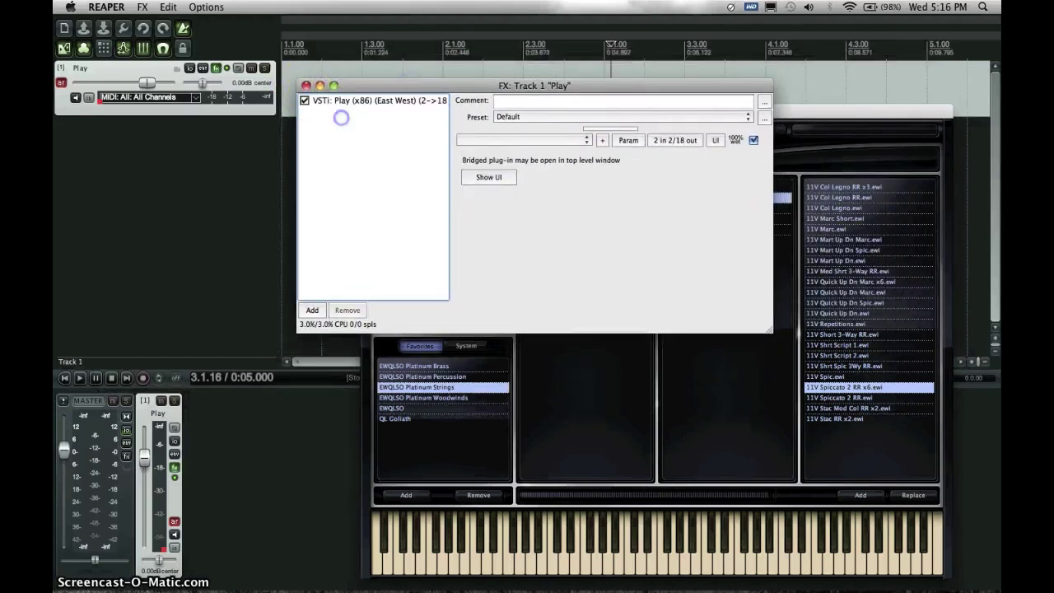
click(357, 102)
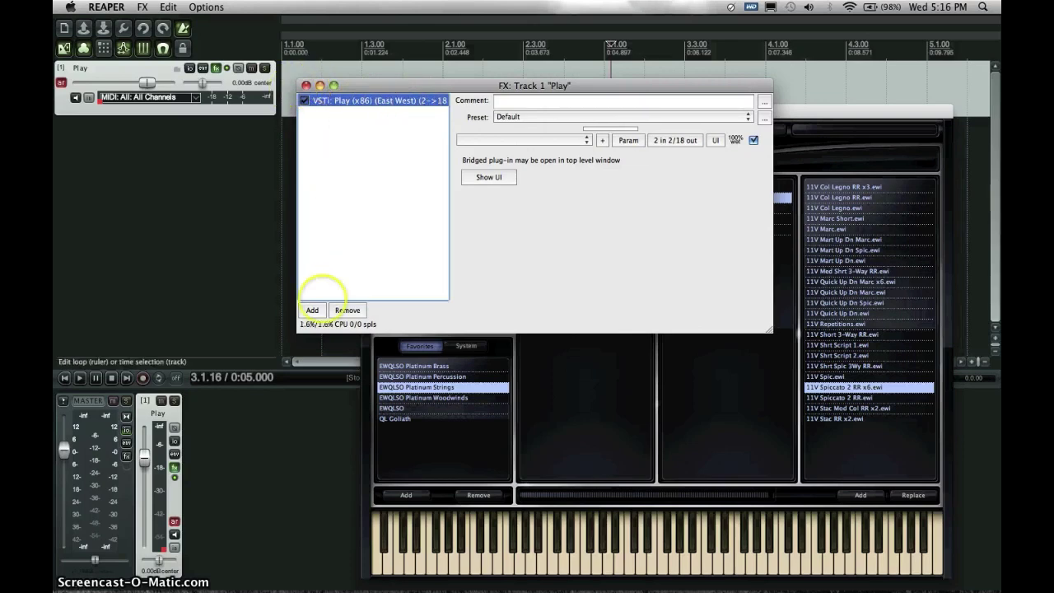
Browse the add-effect list, including AU plugins, and close it without adding anything
click(312, 310)
drag(390, 91, 496, 173)
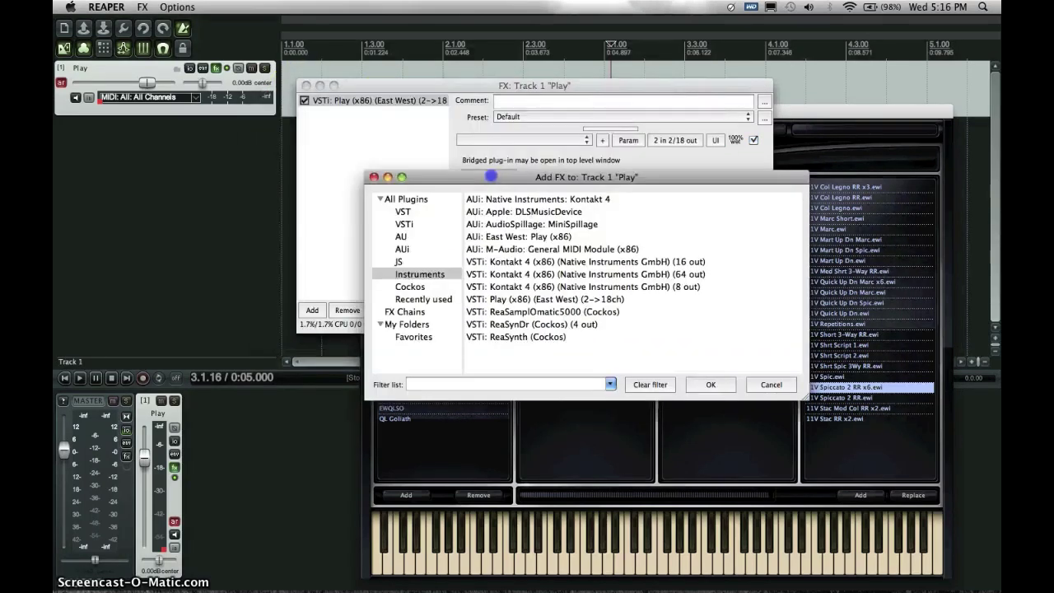
click(498, 247)
click(402, 236)
click(373, 176)
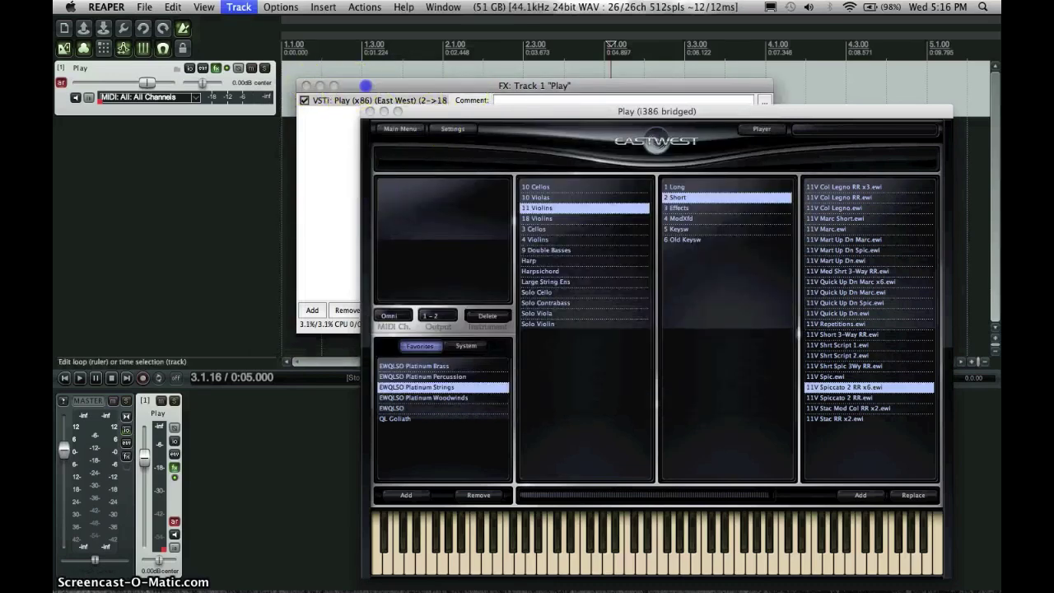
Close the Play track's FX chain window, reopen it, and close it again
click(333, 85)
click(118, 133)
click(215, 68)
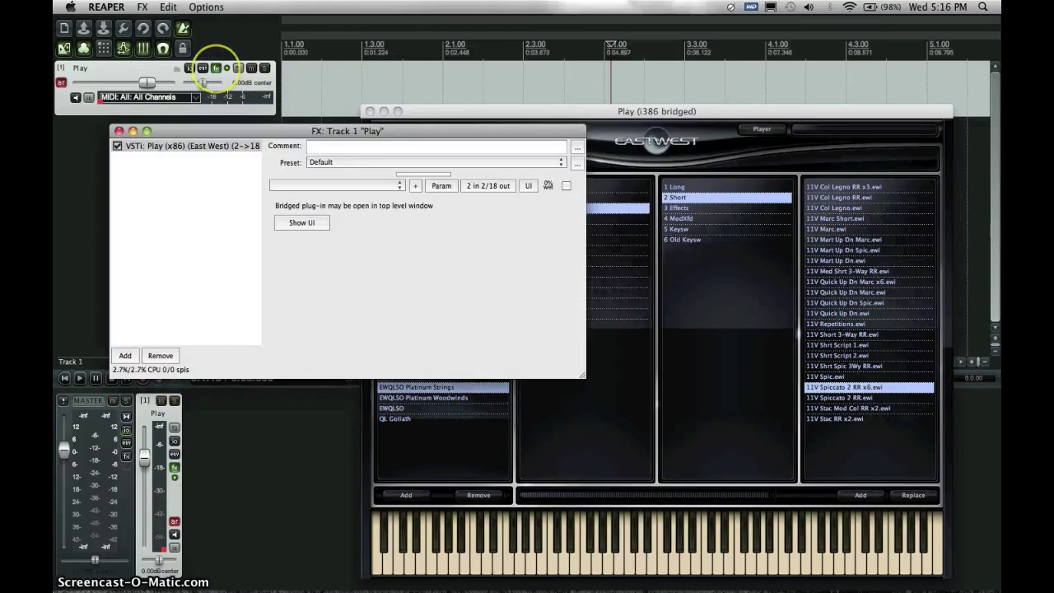
click(215, 68)
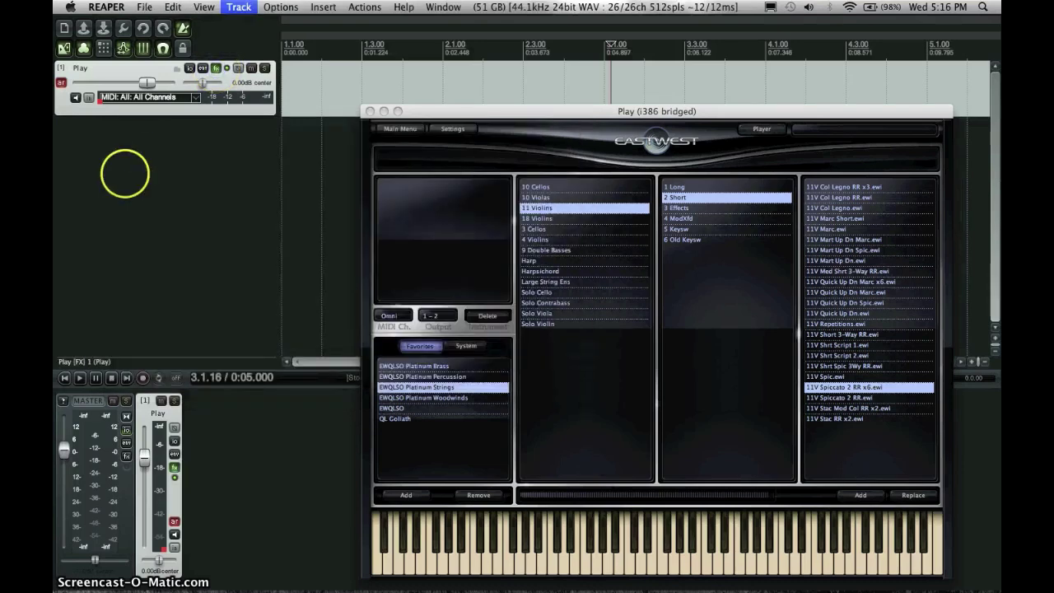
click(125, 173)
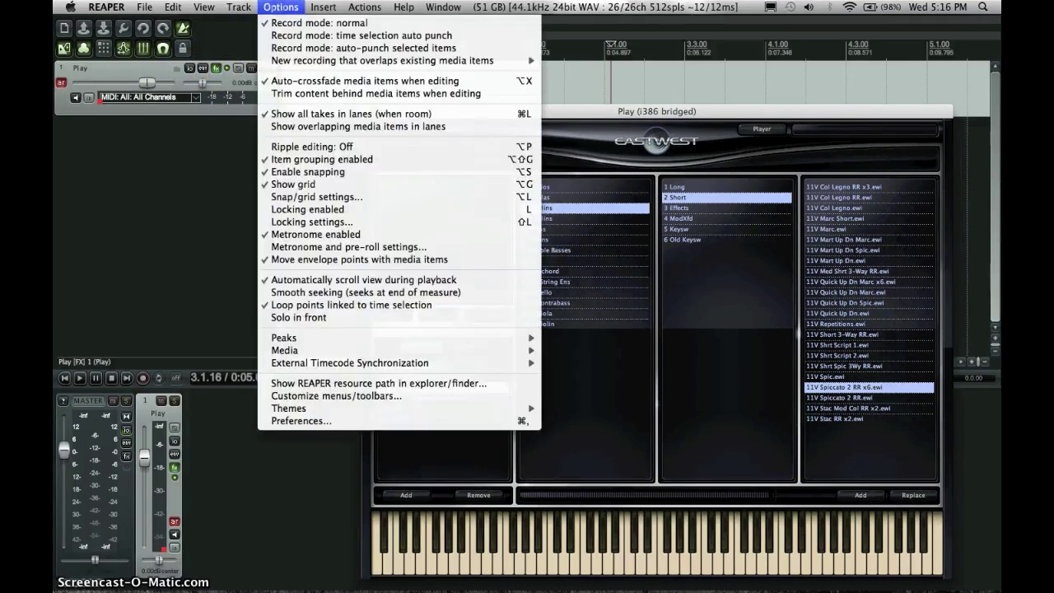
mouse_move(239, 10)
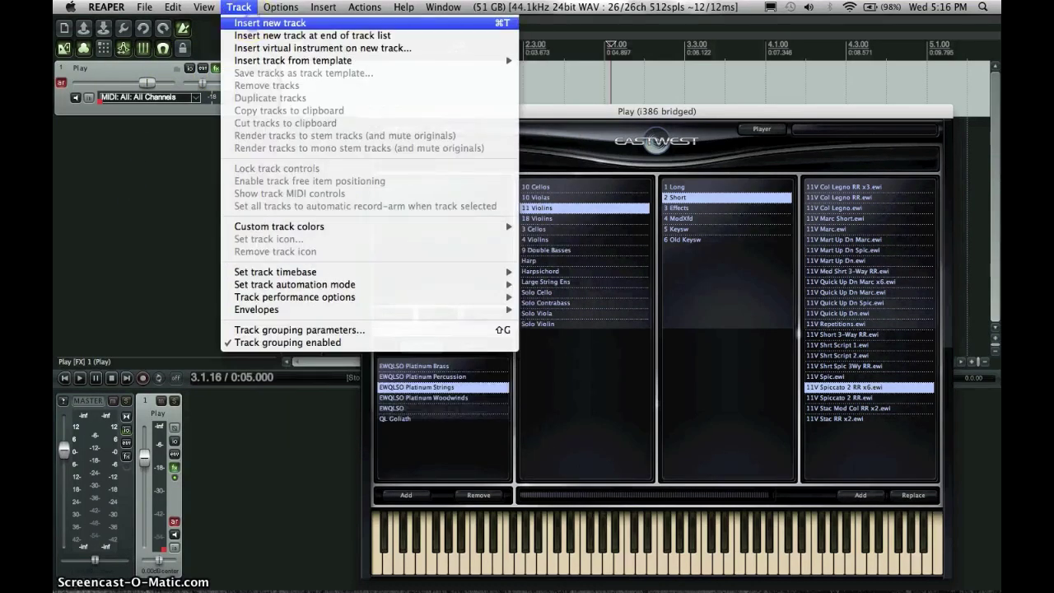
click(270, 23)
click(215, 123)
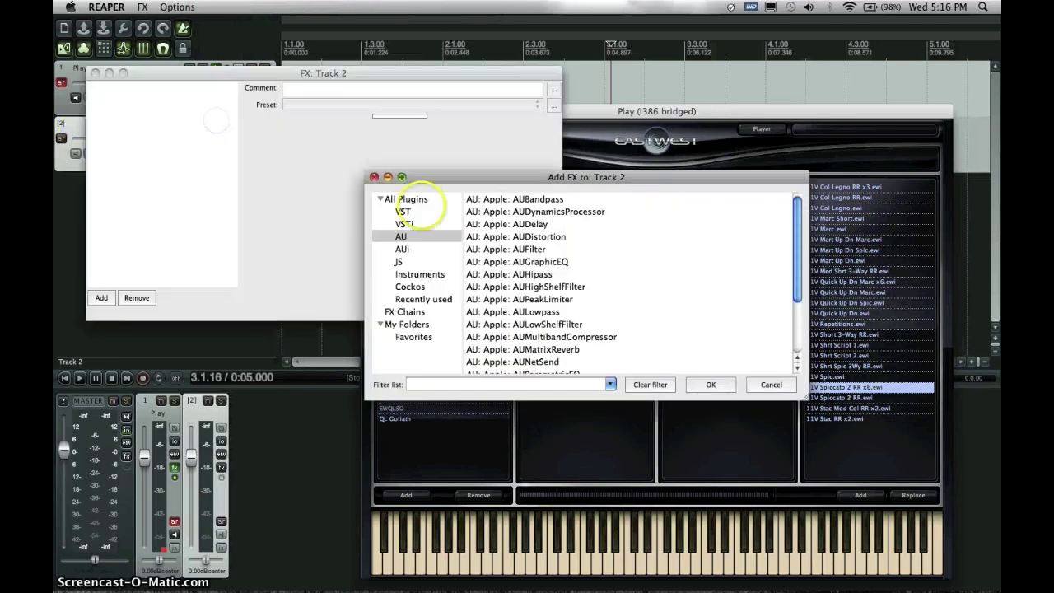
click(415, 274)
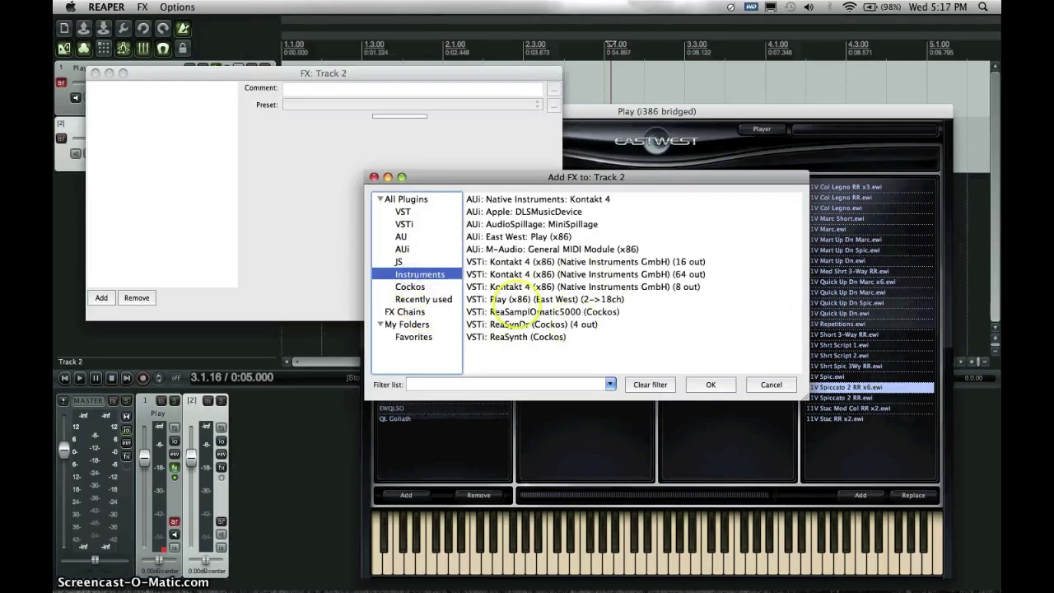
click(536, 310)
click(545, 300)
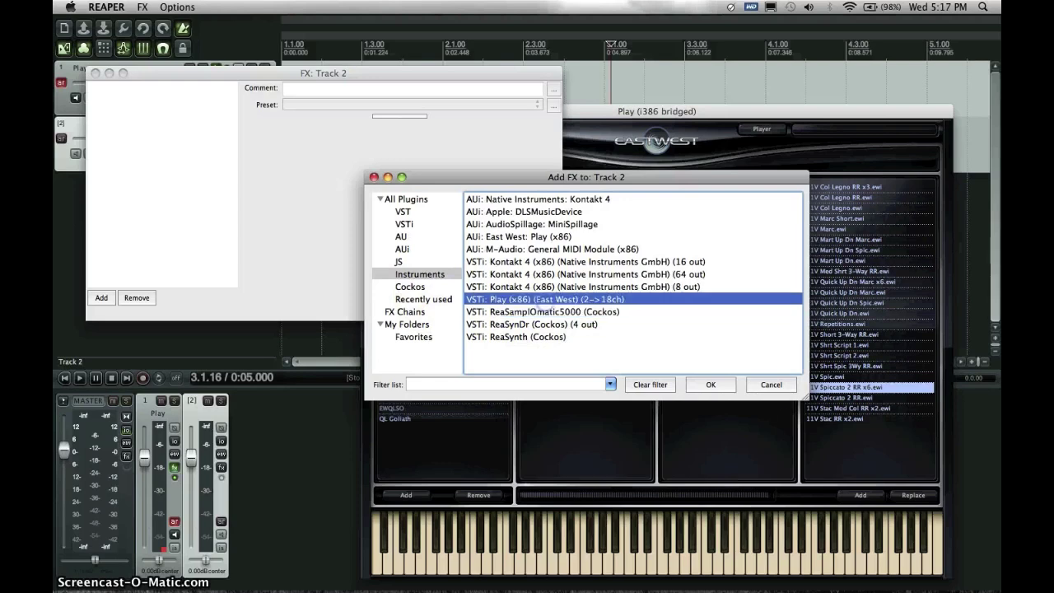
click(762, 386)
click(96, 73)
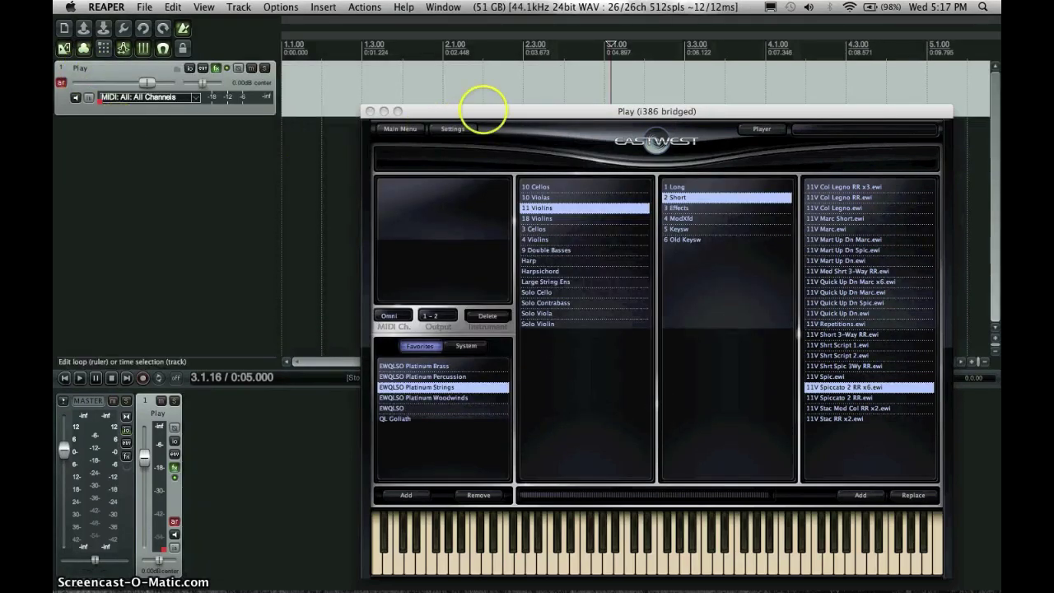
Position the Play window, then load 18 Violins > 2 Short > 18V Spiccato RR x4.ewi
drag(502, 113, 332, 76)
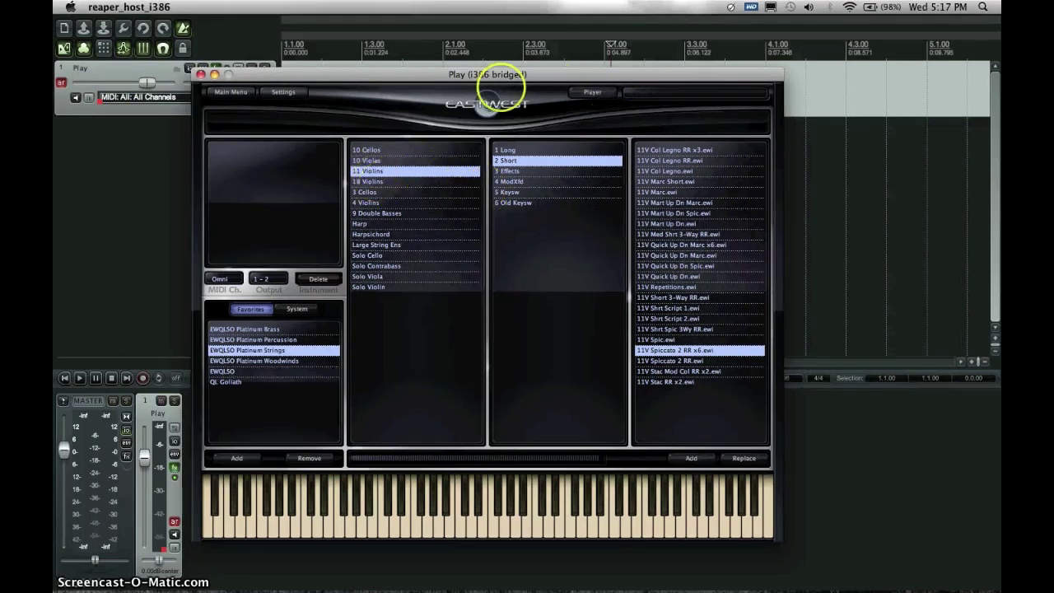
drag(486, 74, 556, 73)
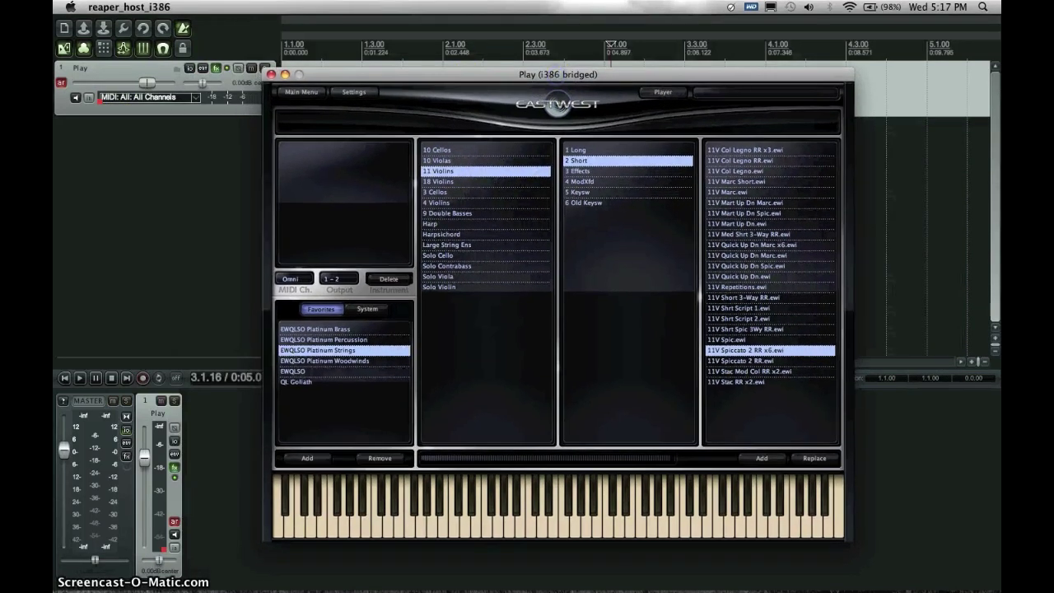
click(459, 181)
click(588, 160)
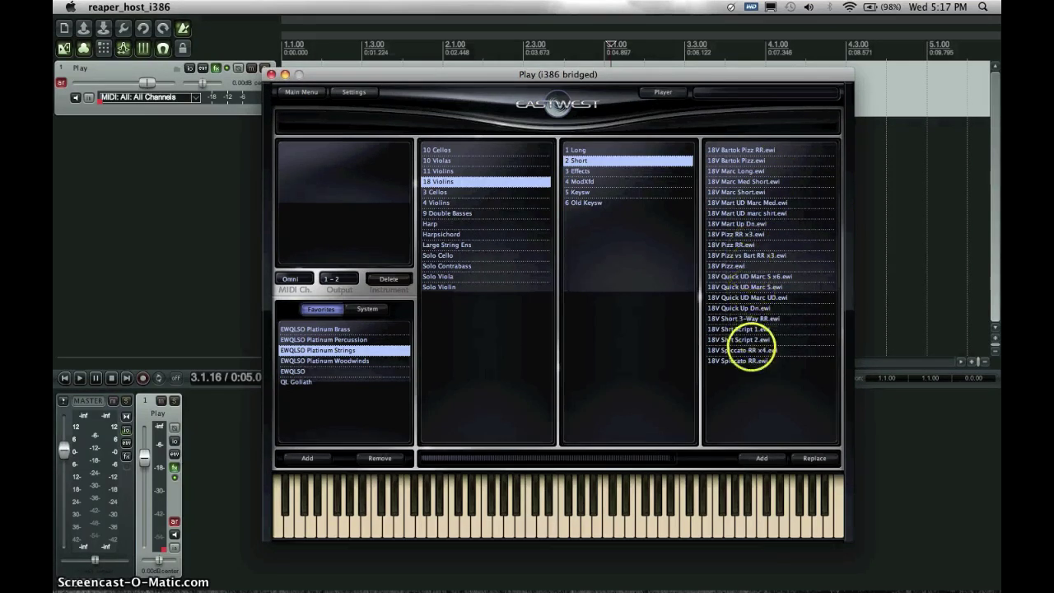
click(740, 350)
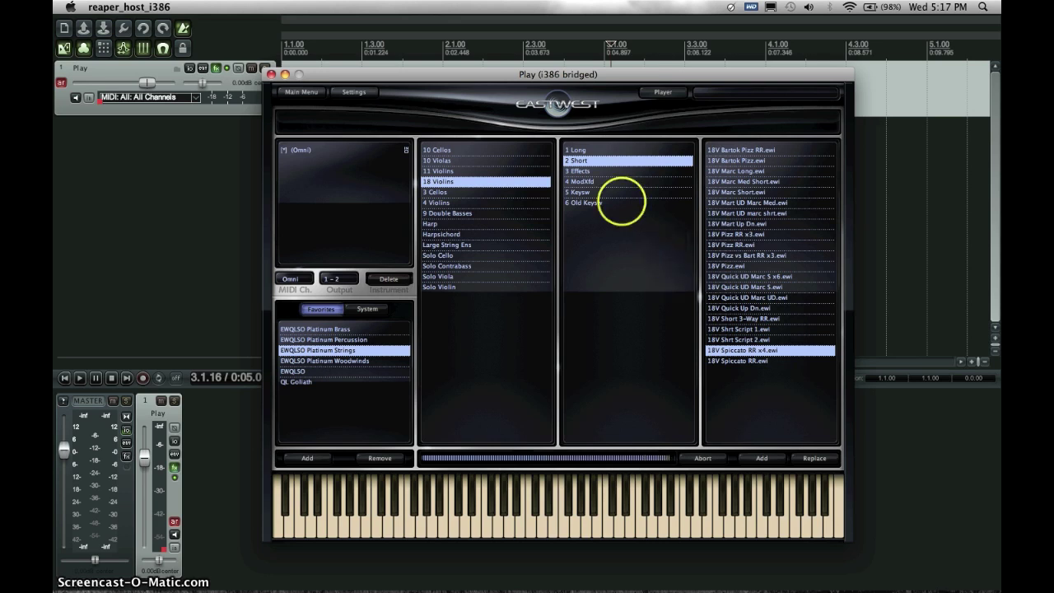
Switch Play to the Player view for 18V Spic RRx4, then close the Play window
drag(567, 63, 548, 58)
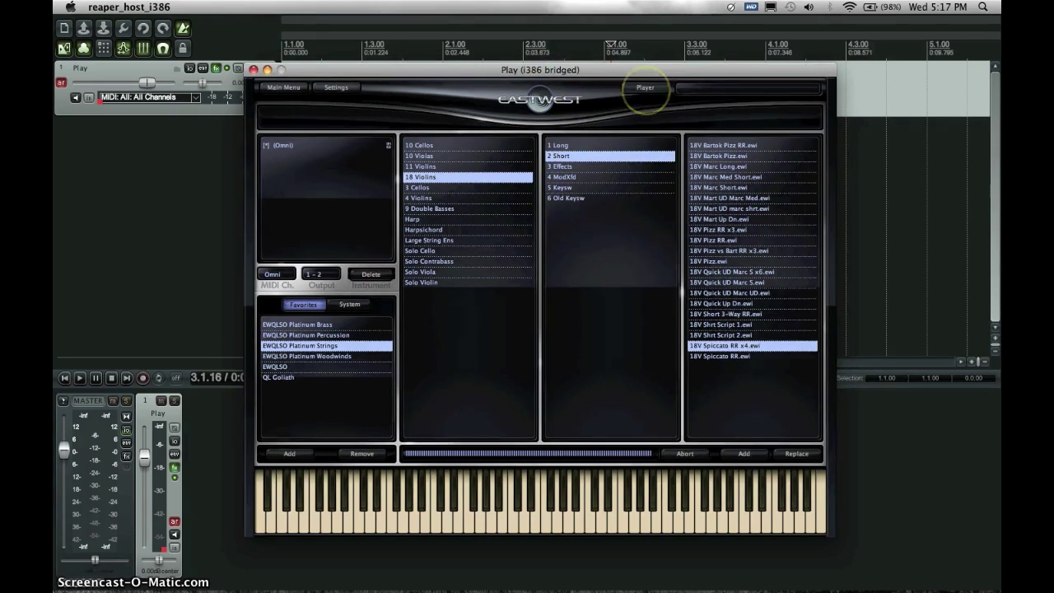
click(645, 88)
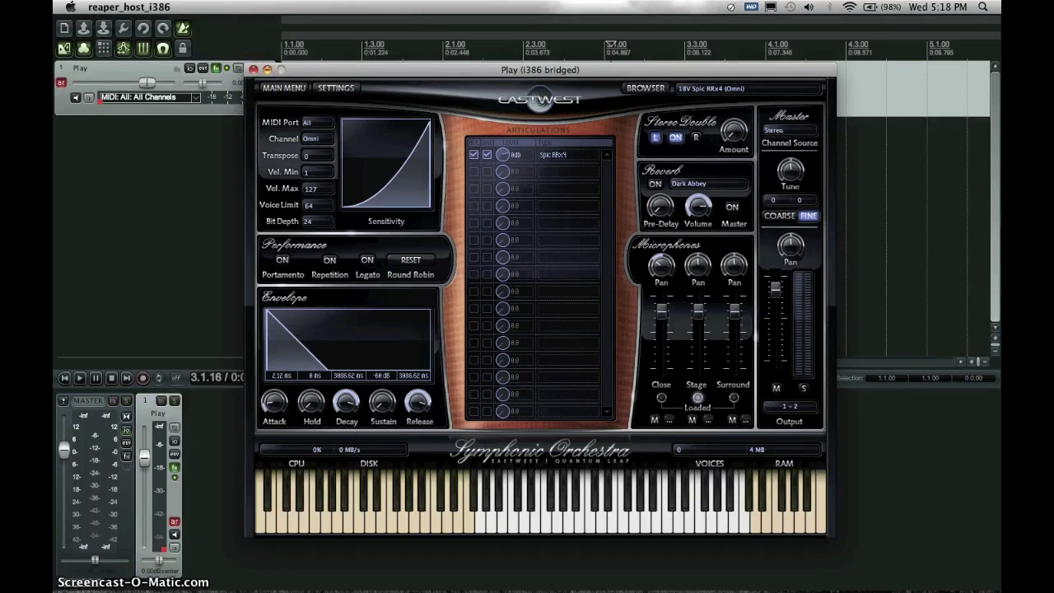
click(253, 69)
Set the Play track input to MIDI ProFire 2626, All Channels, and place the cursor at 1.2.00
click(123, 74)
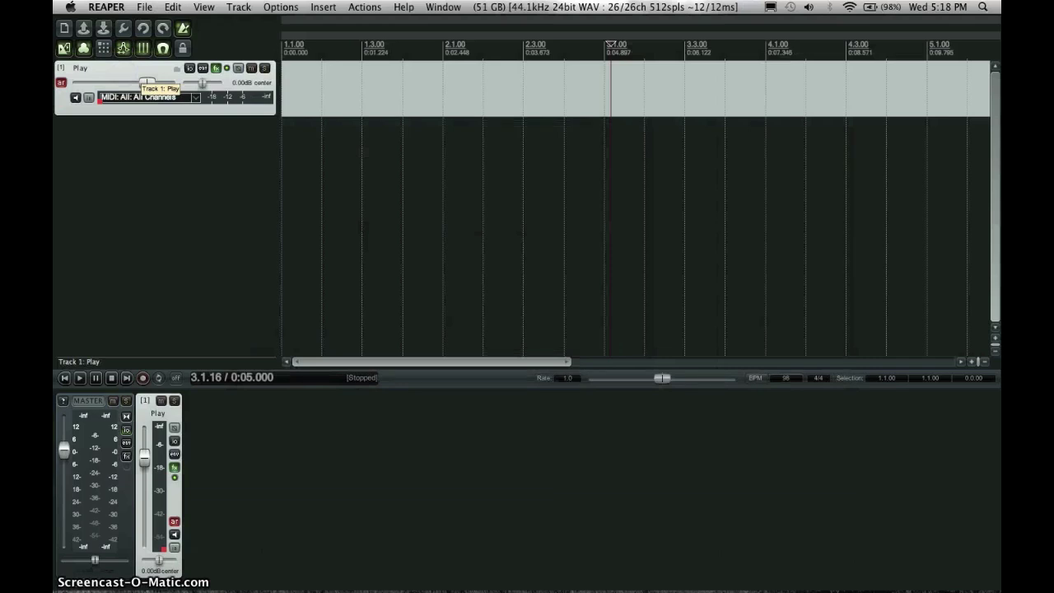
click(195, 97)
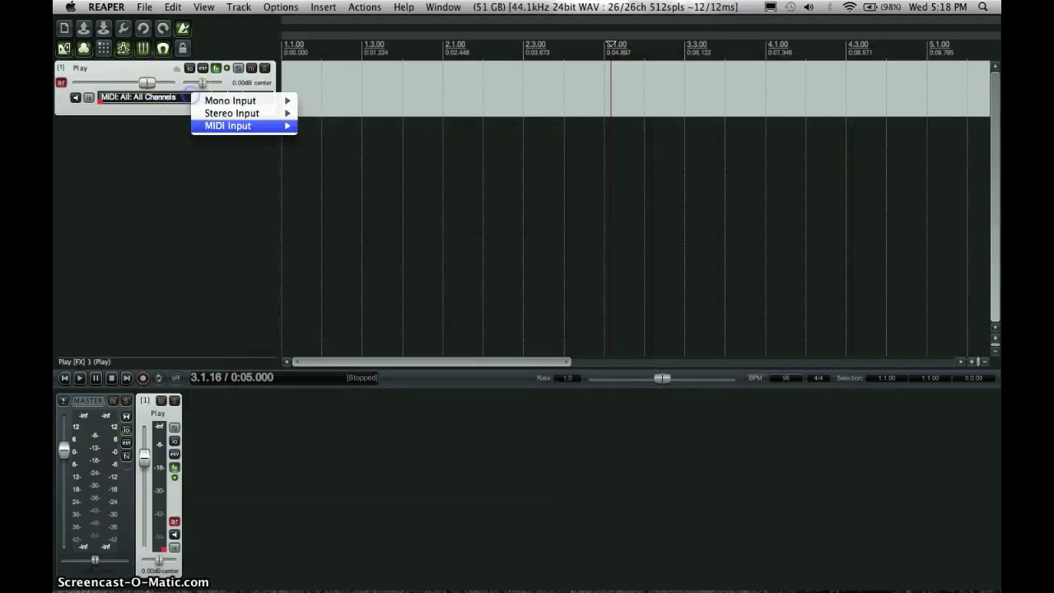
mouse_move(259, 130)
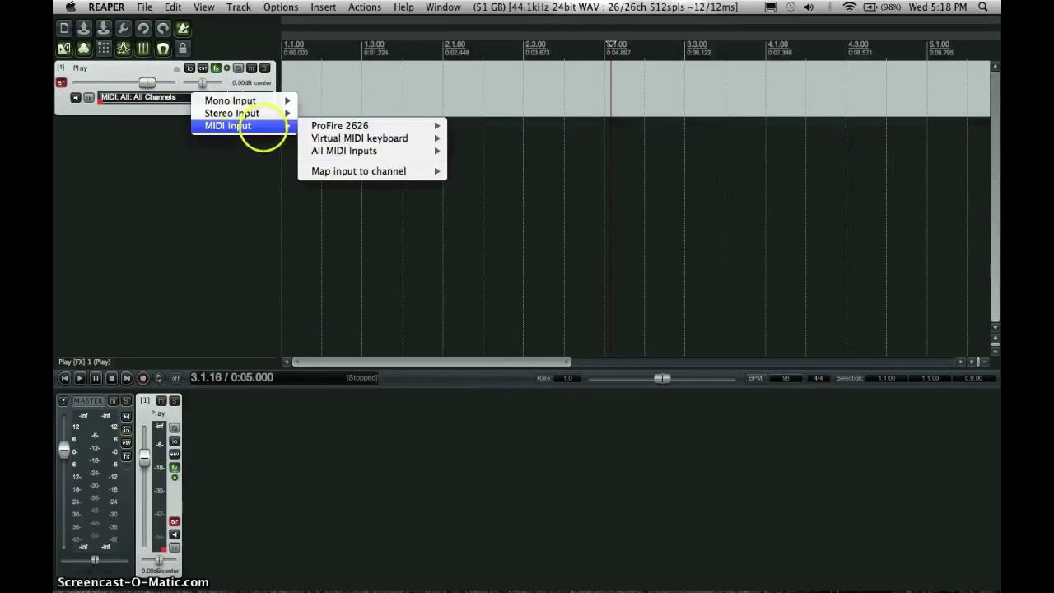
mouse_move(405, 120)
click(488, 126)
click(145, 179)
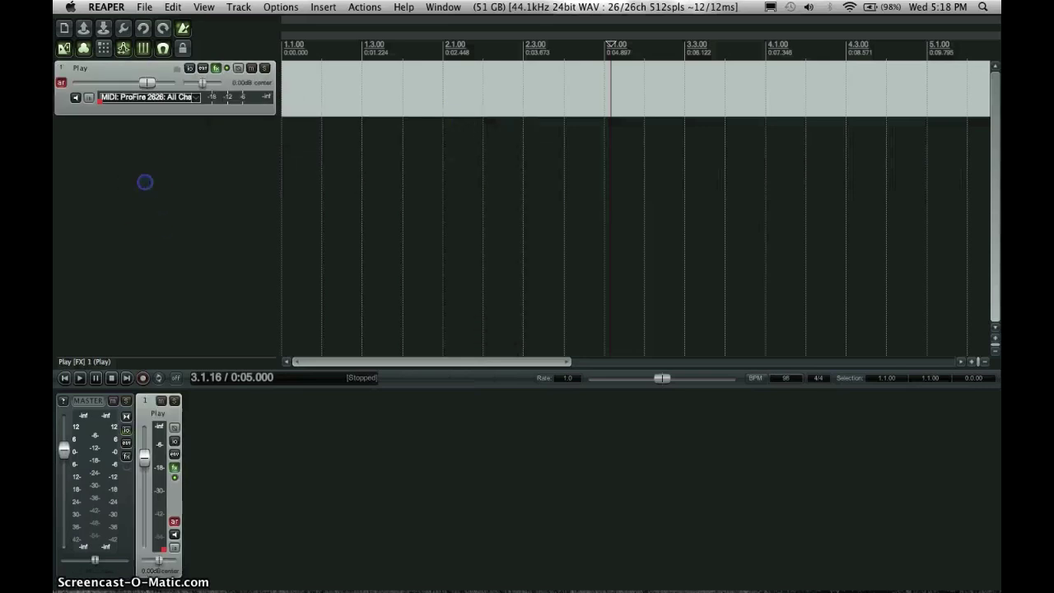
click(311, 96)
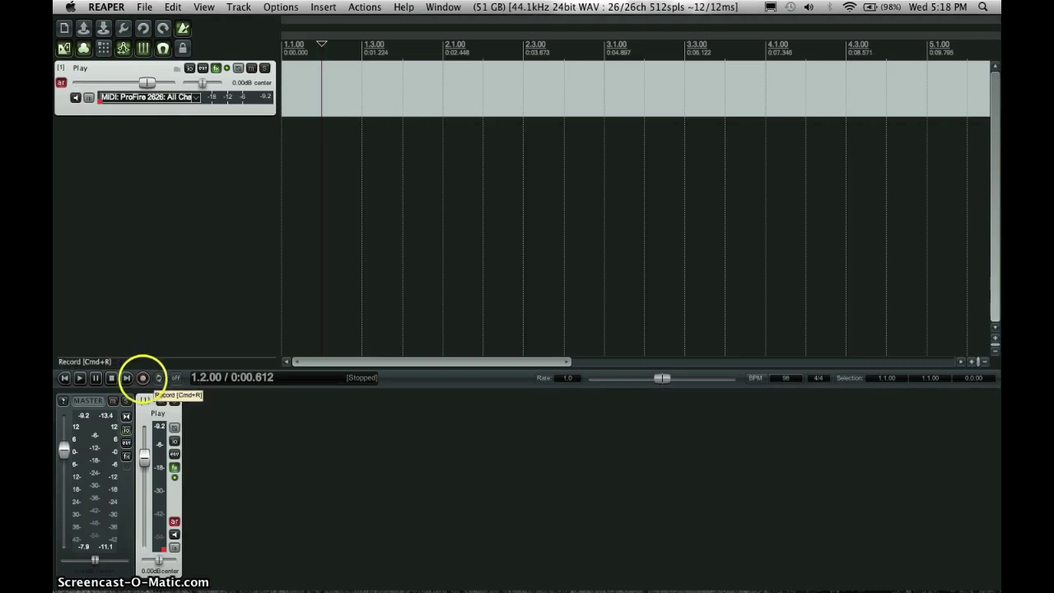
Record a MIDI part on the Play track, stop, and save the take as 01-Play-Recorded MIDI
click(142, 377)
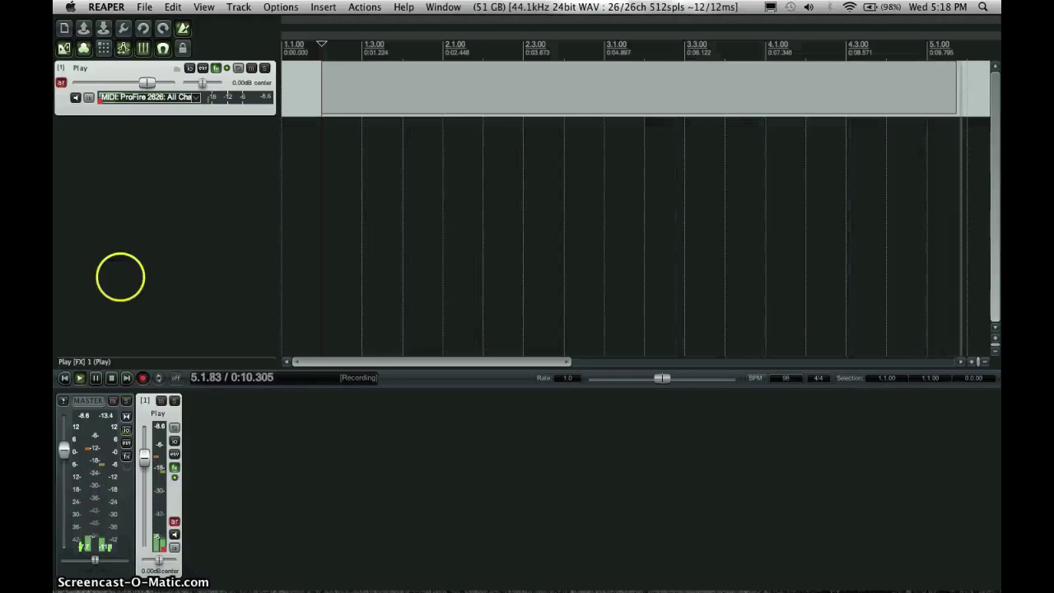
key(space)
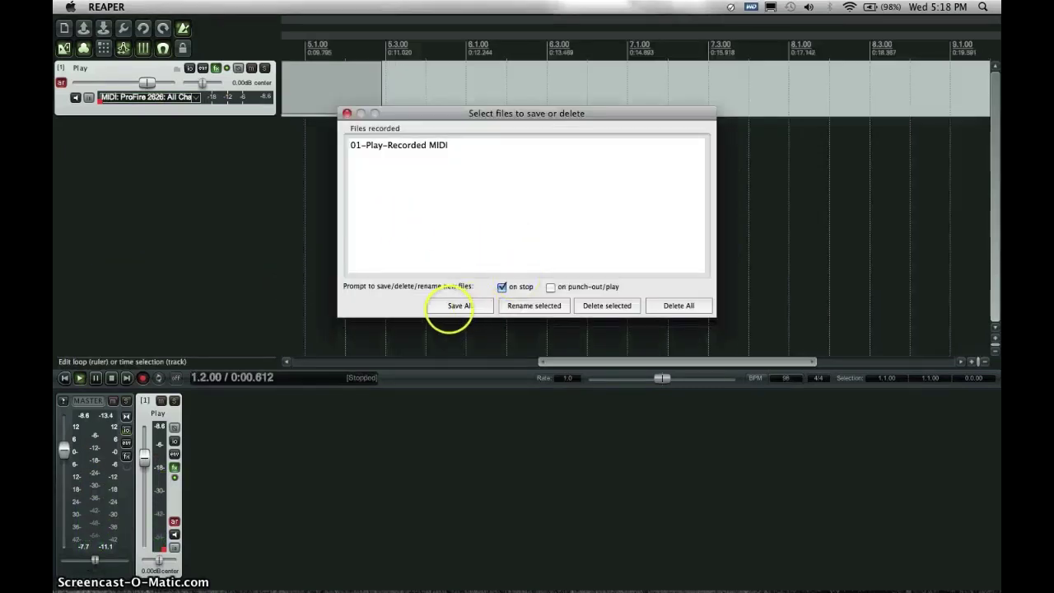
click(457, 306)
drag(613, 360, 401, 364)
scroll(519, 325, down, 7)
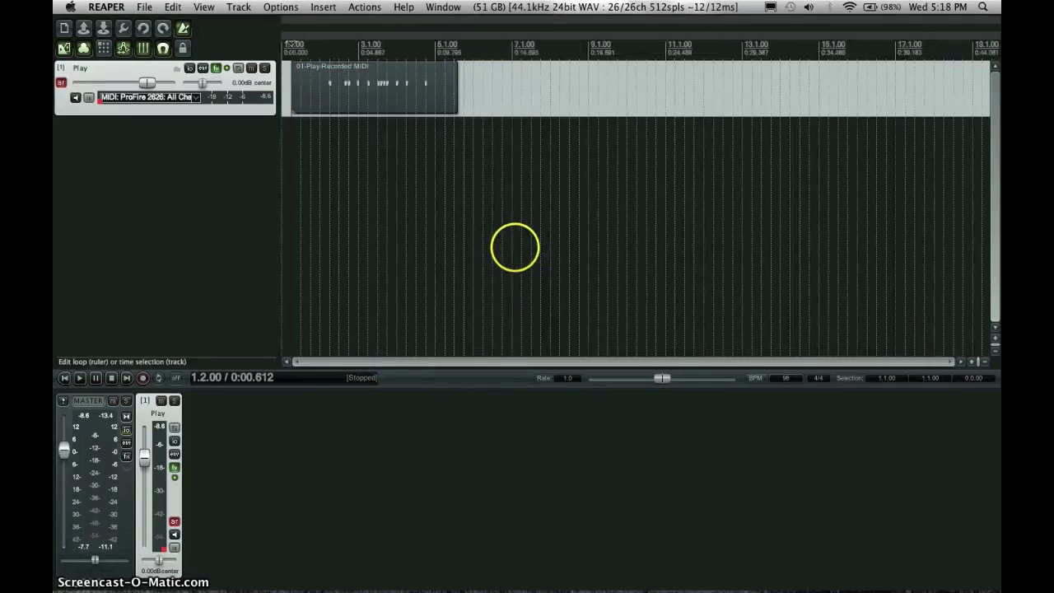
Open the recorded take in the MIDI editor, then move and enlarge the editor window
scroll(422, 147, up, 4)
scroll(422, 146, down, 2)
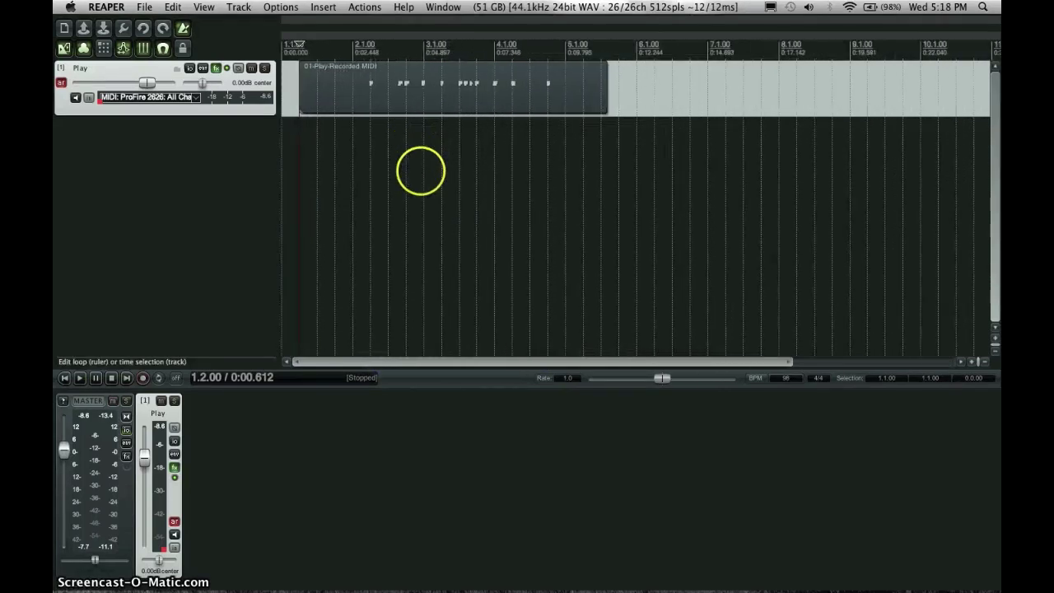
scroll(417, 172, down, 3)
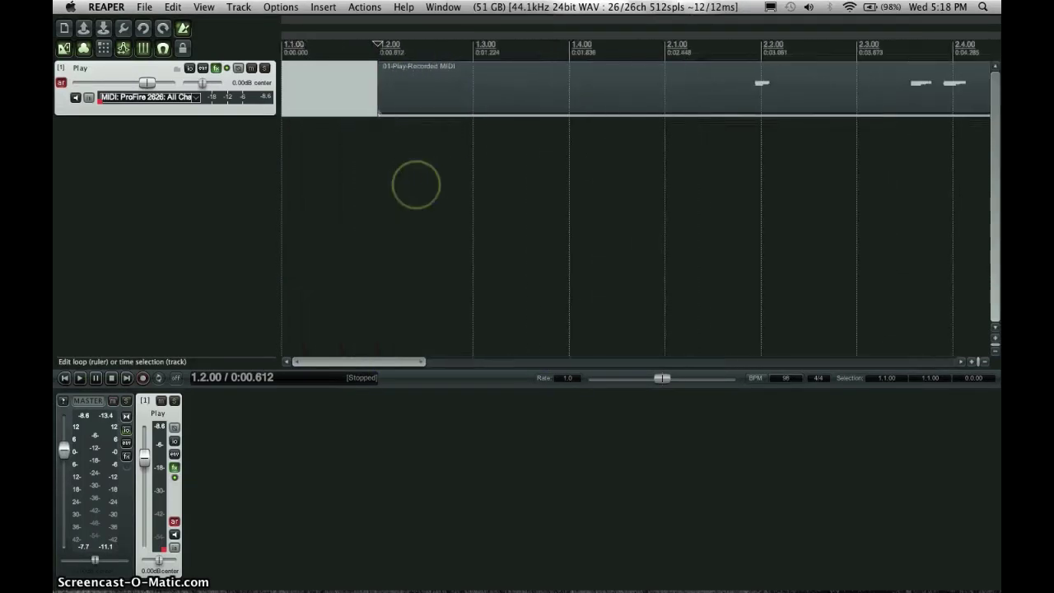
scroll(416, 183, up, 2)
scroll(444, 94, up, 2)
double_click(447, 94)
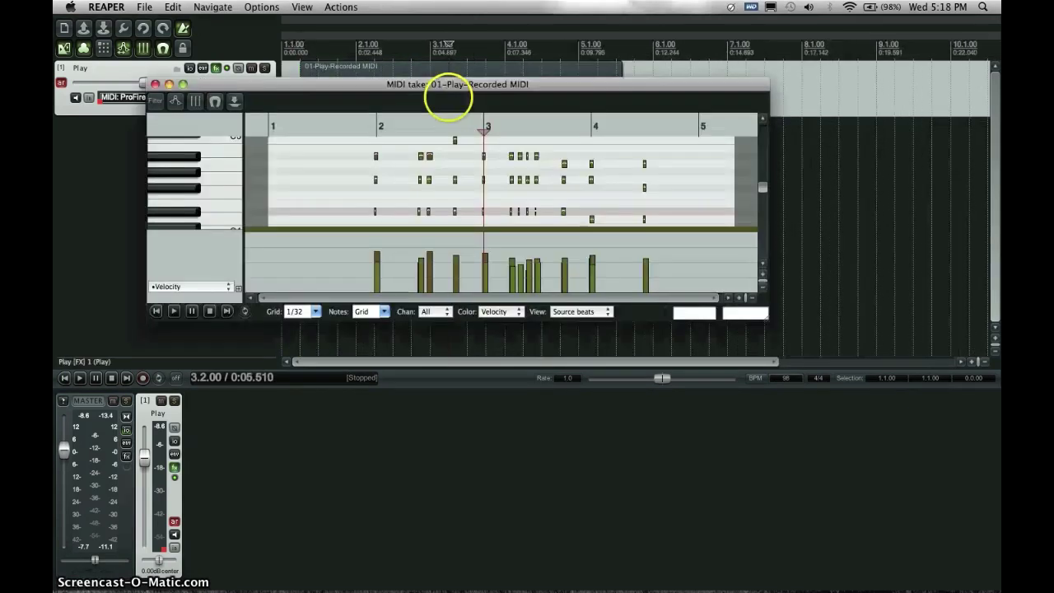
drag(455, 84, 456, 171)
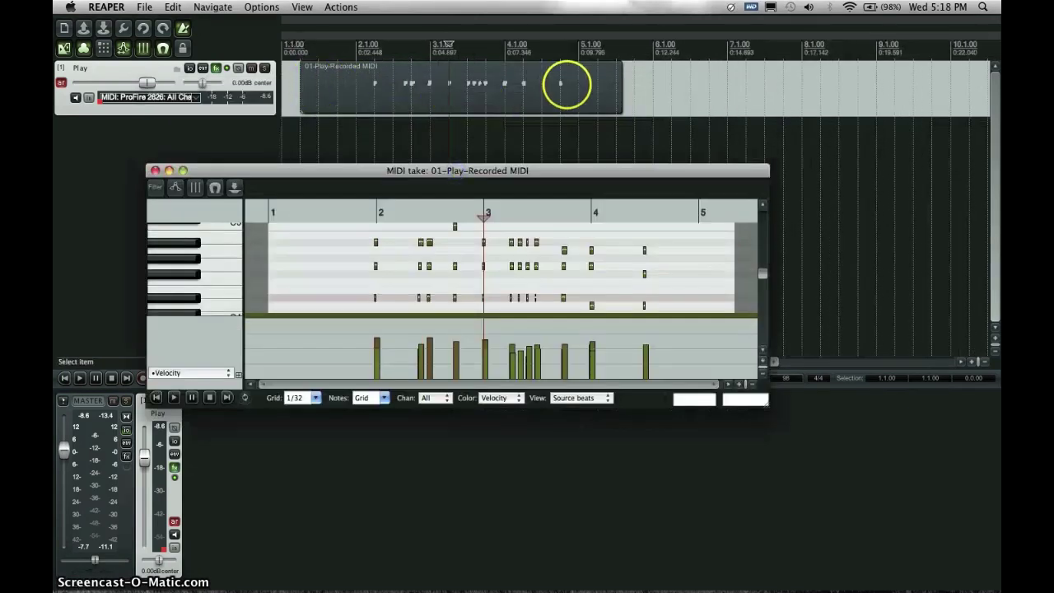
scroll(384, 265, down, 3)
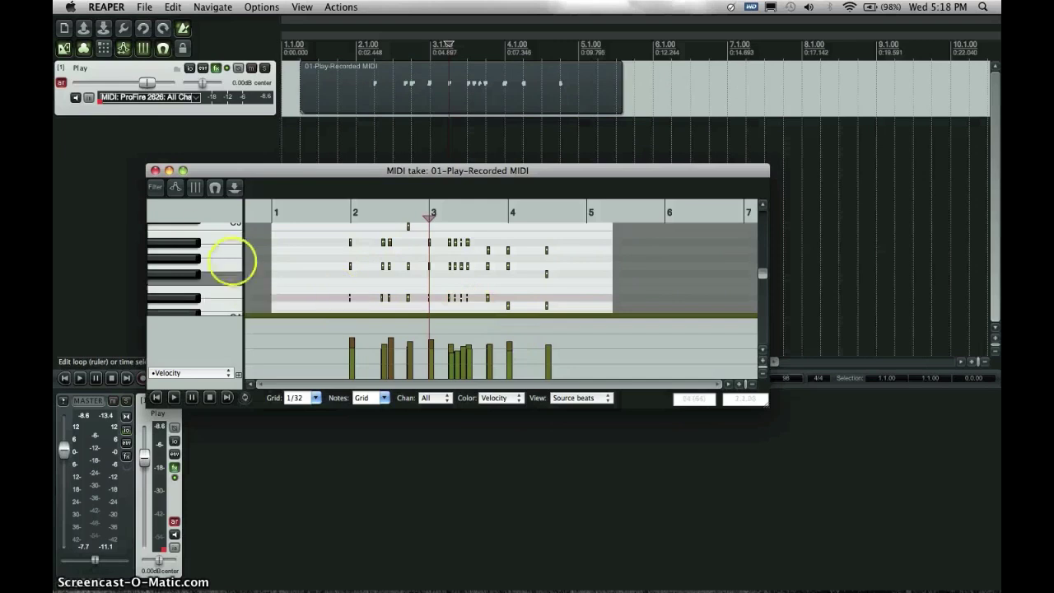
drag(764, 405, 798, 566)
scroll(206, 329, up, 3)
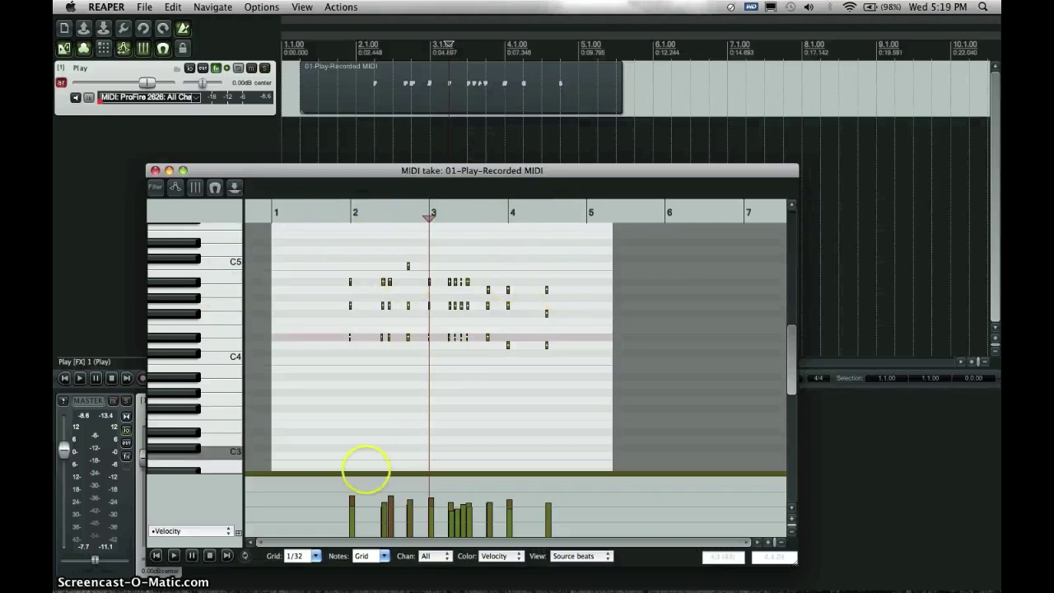
Browse the CC lane types, move the editor window, and close the MIDI editor
click(228, 531)
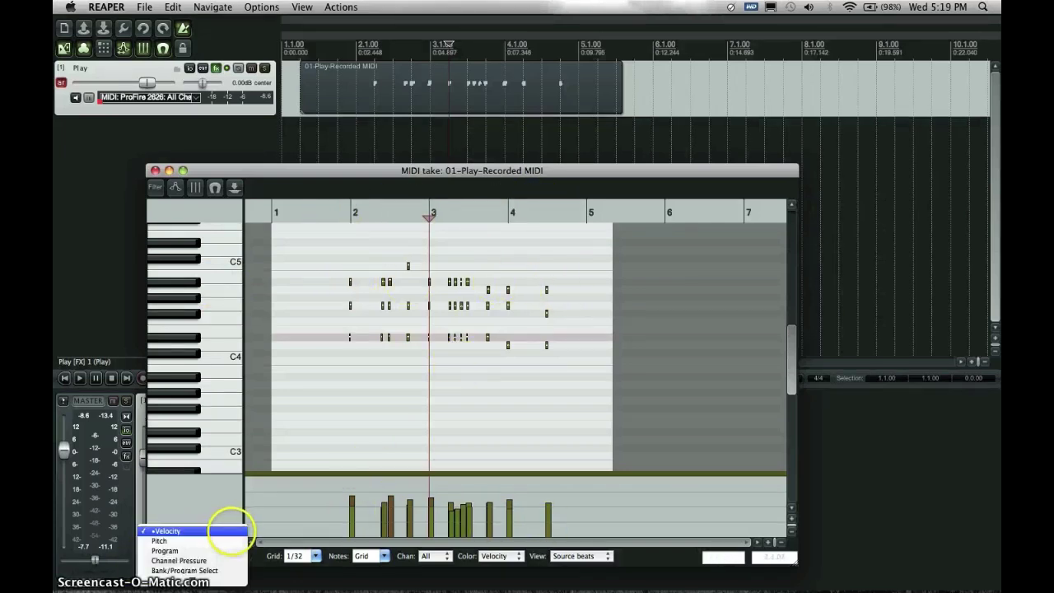
mouse_move(192, 581)
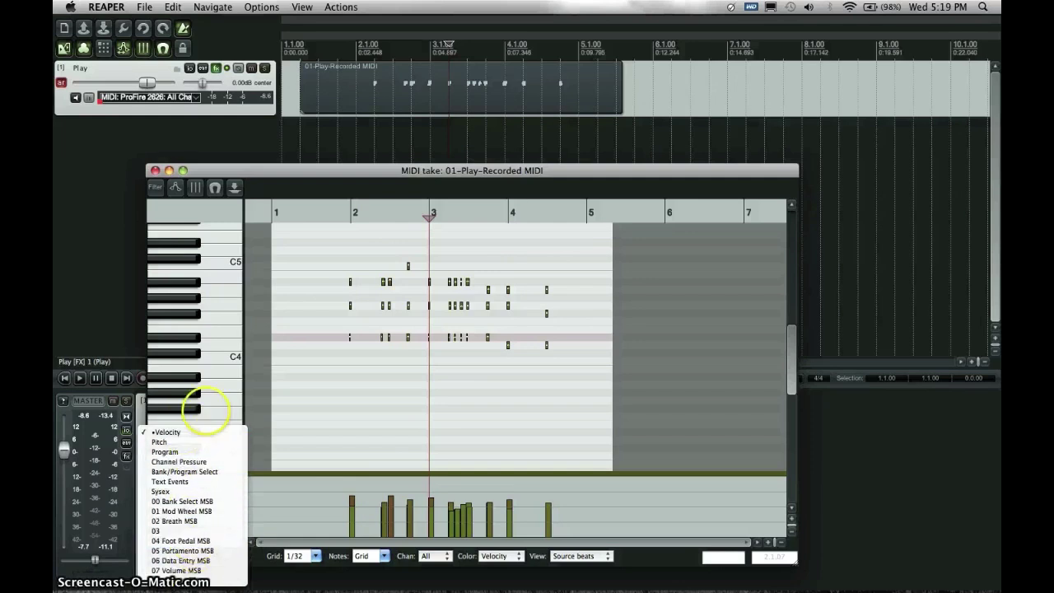
drag(298, 161, 467, 83)
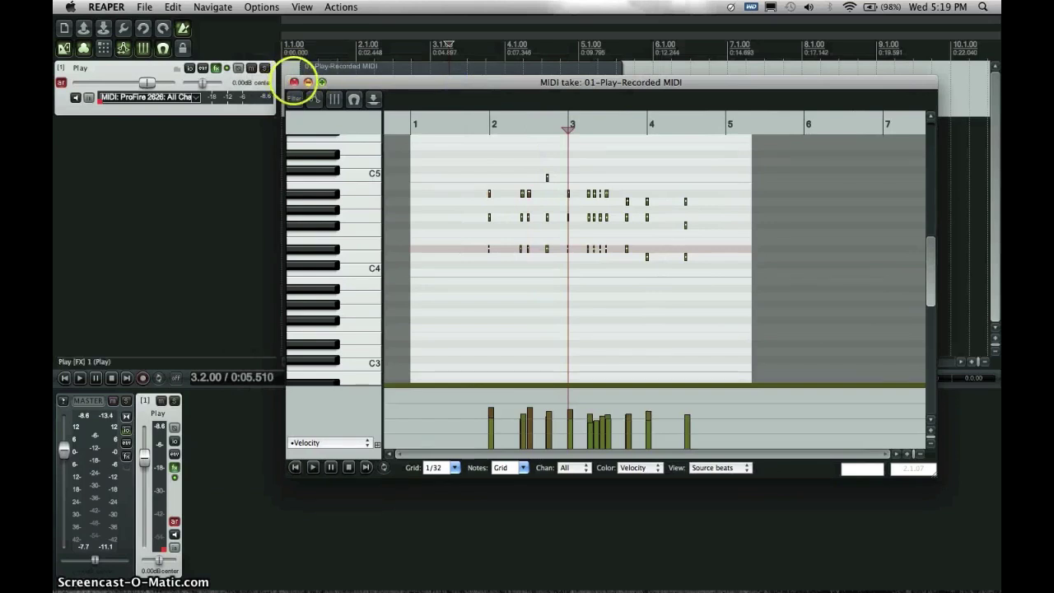
click(294, 82)
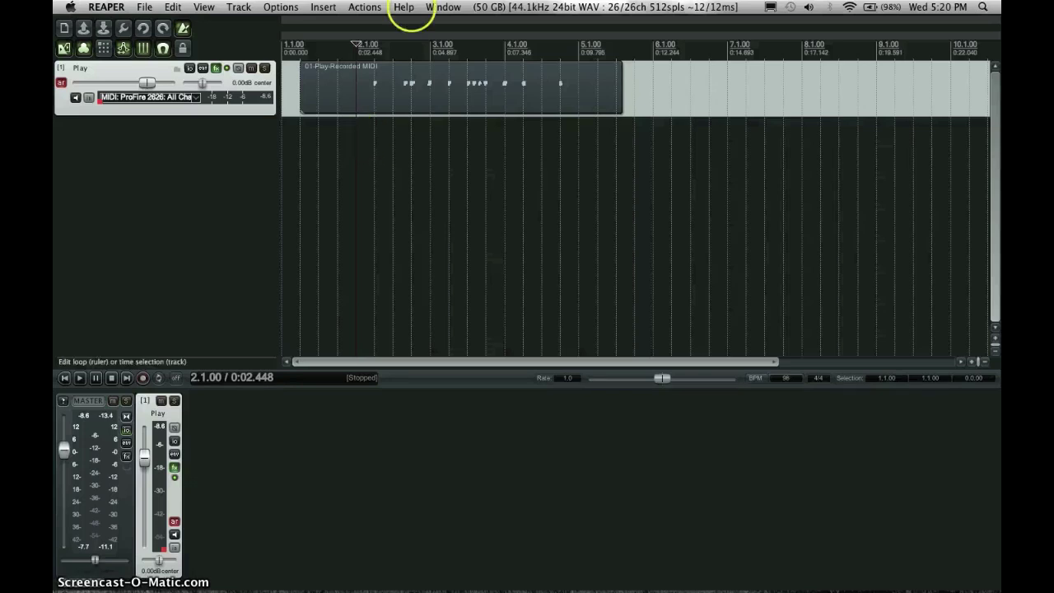
Select the 01-Play-Recorded MIDI item, leaving the start position at 1.3.00
mouse_move(319, 75)
mouse_down()
mouse_move(338, 82)
mouse_move(305, 82)
mouse_move(340, 83)
mouse_move(319, 82)
mouse_up()
click(471, 73)
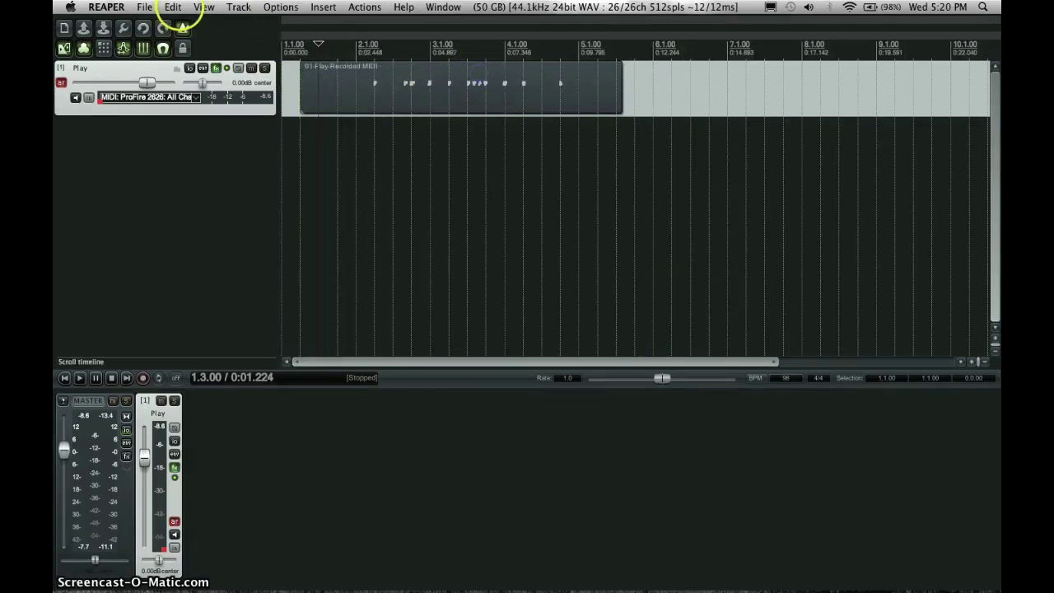
Open Quantize item positions to grid and set the quantize value to 1/16 notes
click(171, 7)
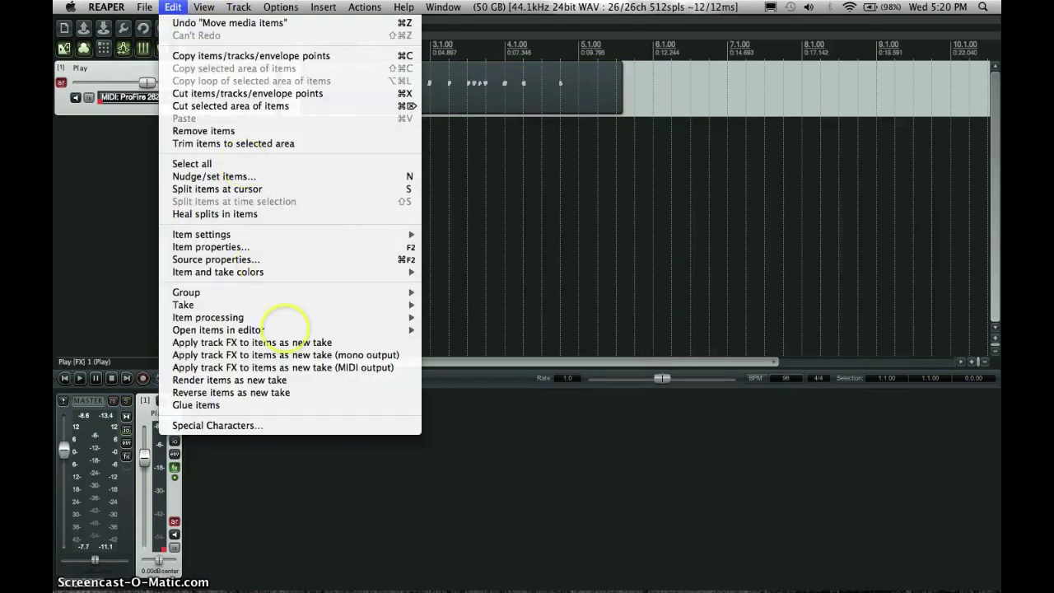
mouse_move(288, 317)
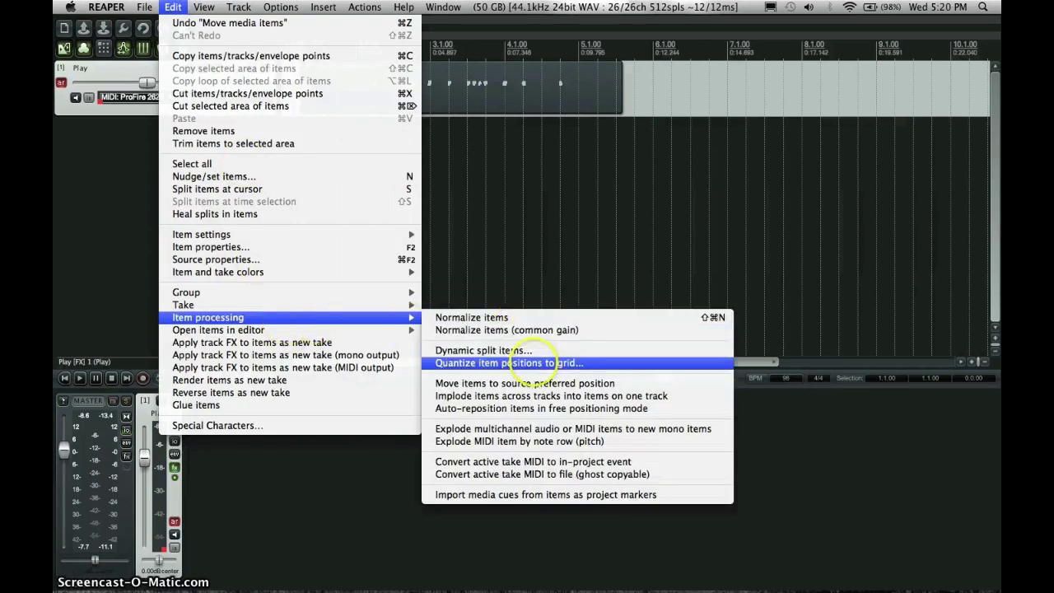
click(531, 362)
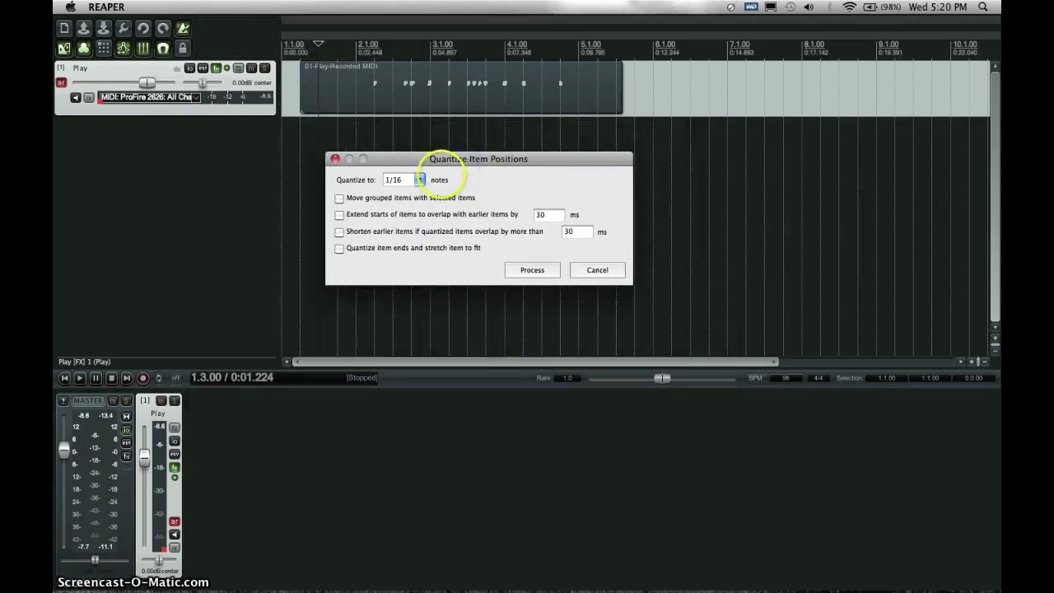
click(419, 181)
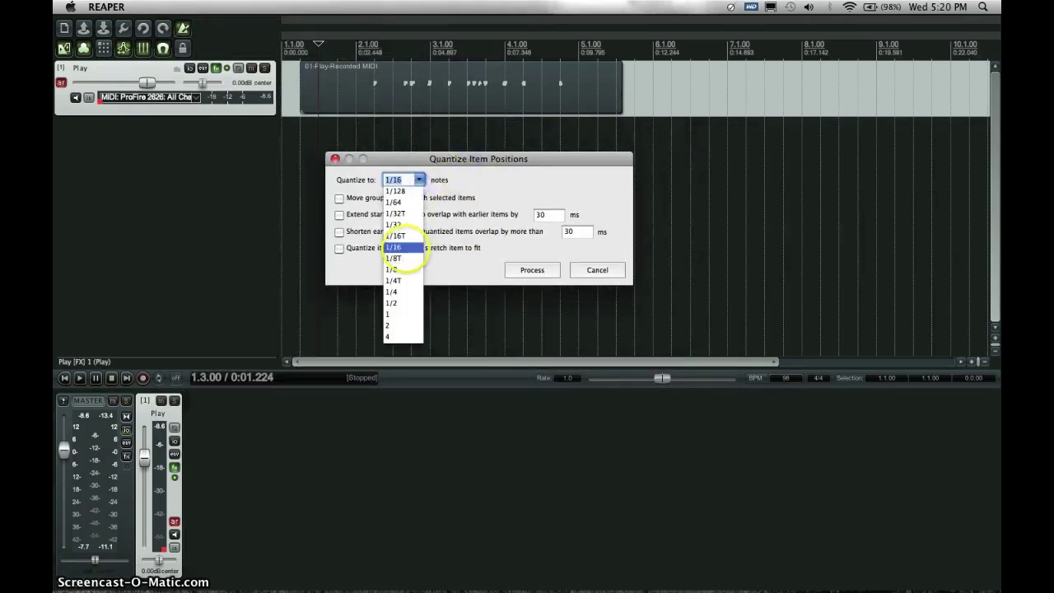
click(400, 247)
click(408, 179)
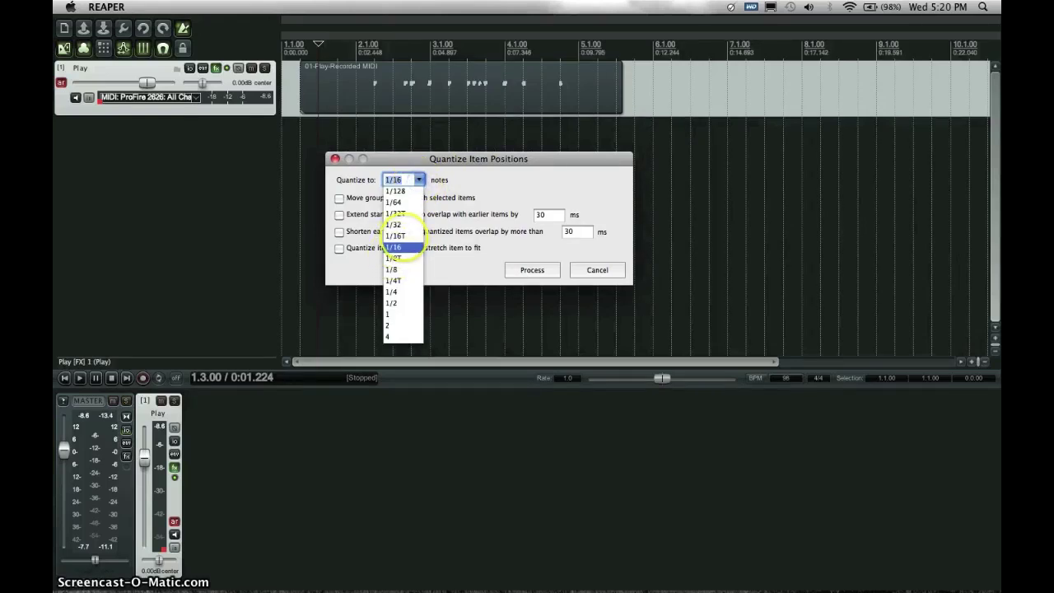
click(395, 235)
click(407, 179)
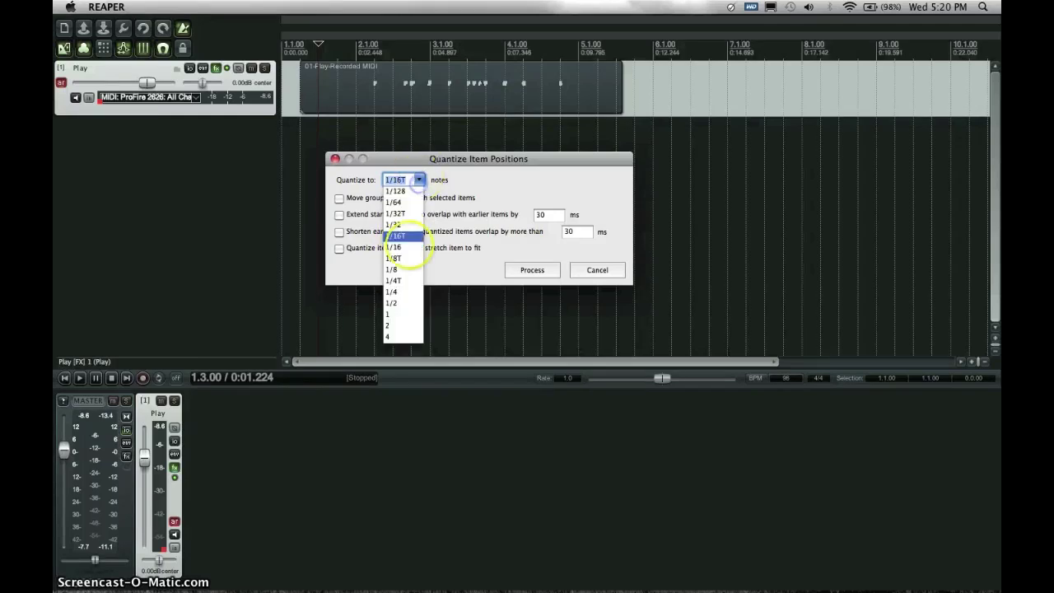
click(409, 247)
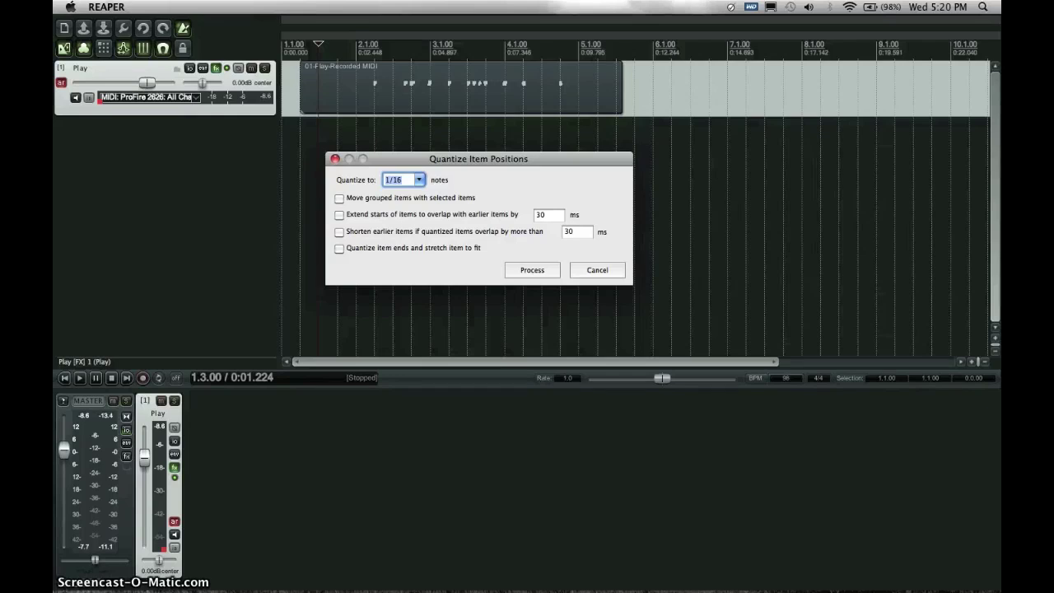
Apply the 1/16 quantize, then select the item and remove the time selection
click(532, 270)
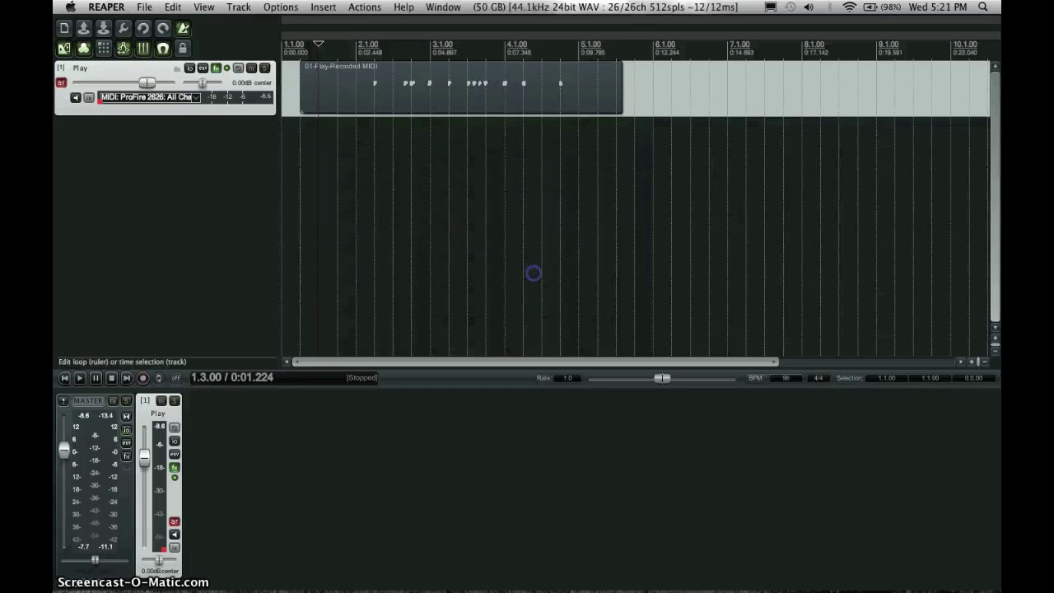
click(376, 83)
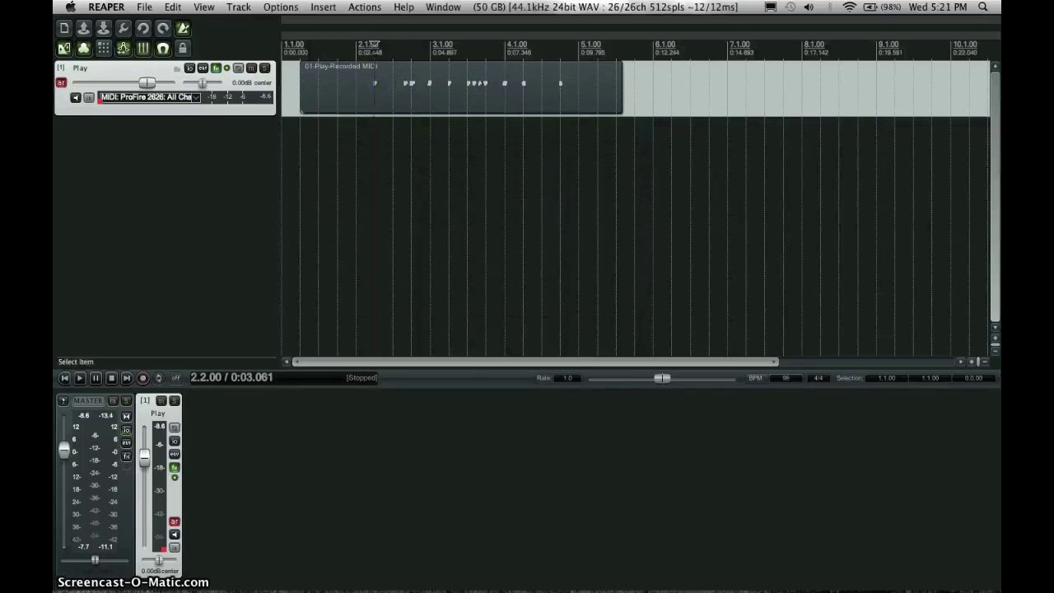
drag(376, 129, 358, 129)
right_click(368, 130)
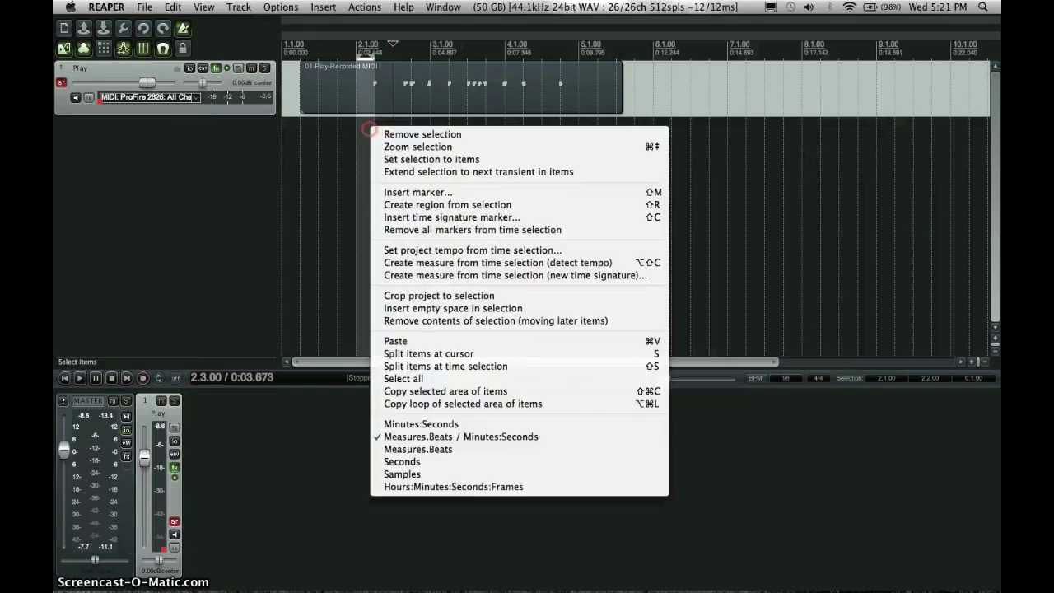
click(395, 135)
Play back the quantized take, stop, and return the edit point to 1.3.00
click(329, 92)
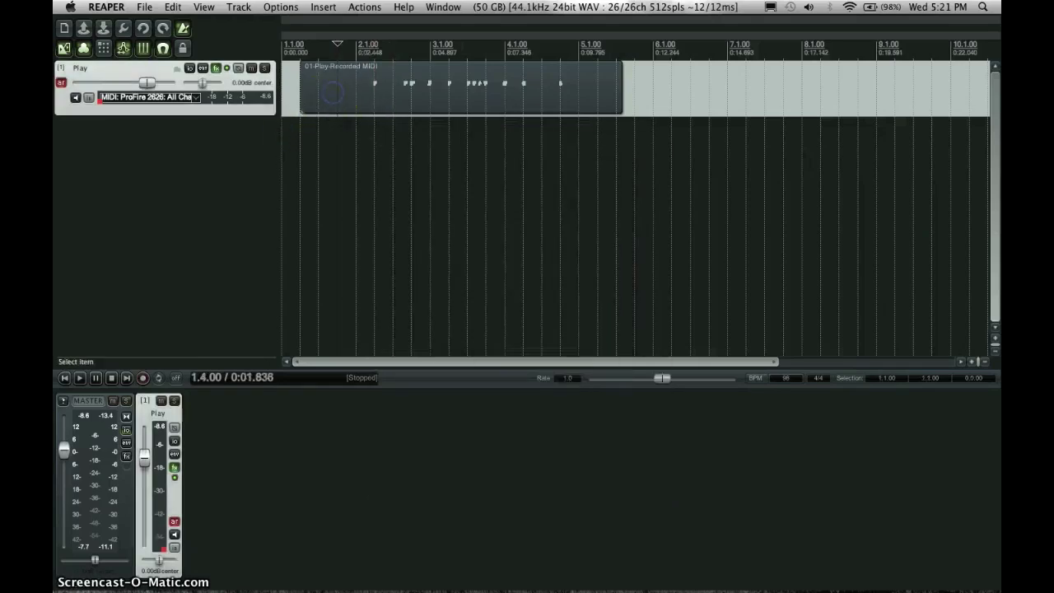
key(space)
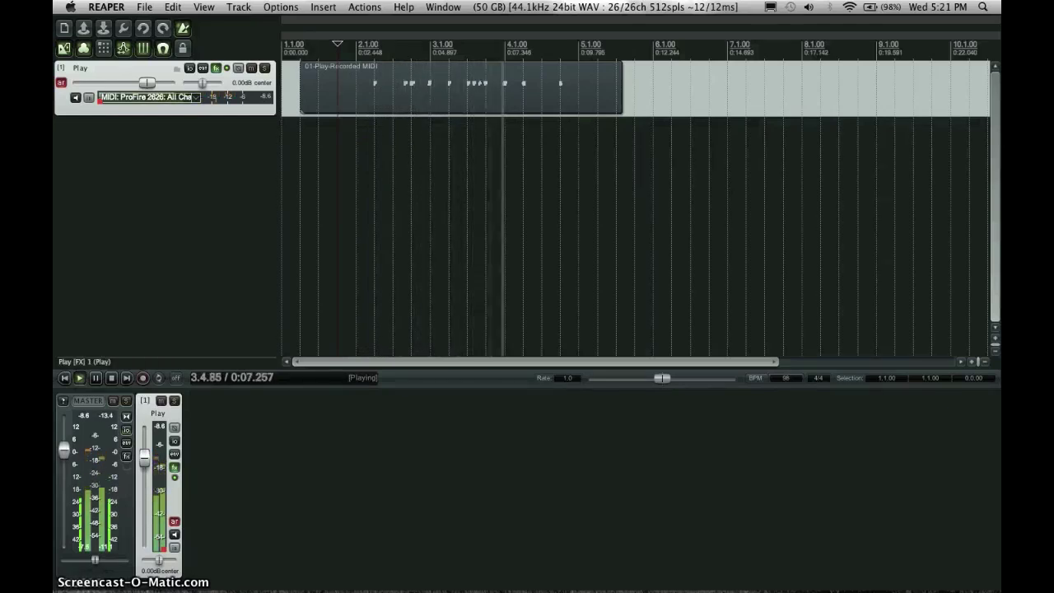
scroll(536, 82, up, 5)
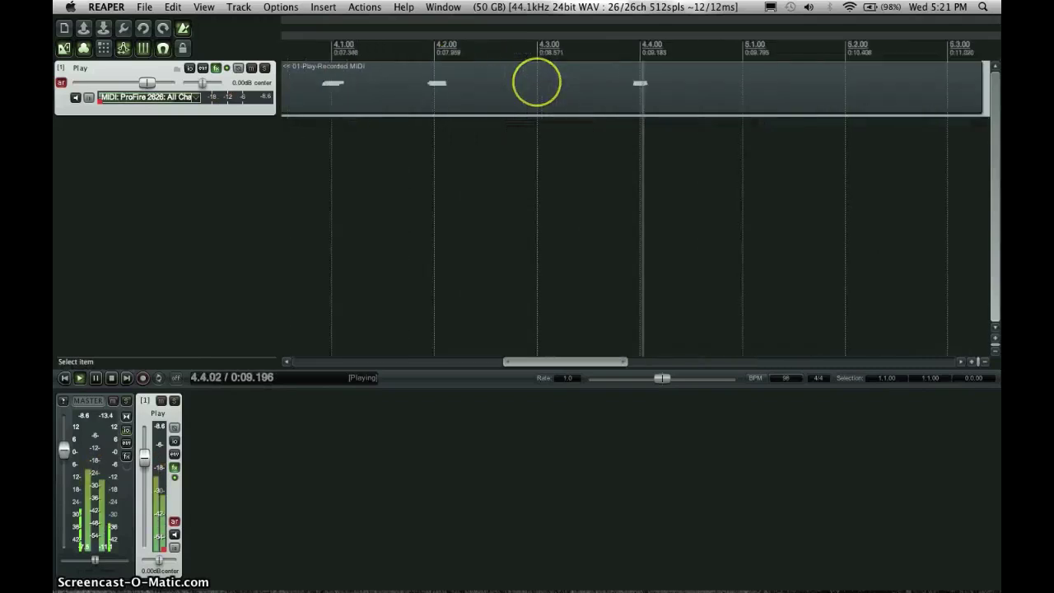
scroll(536, 82, down, 5)
key(space)
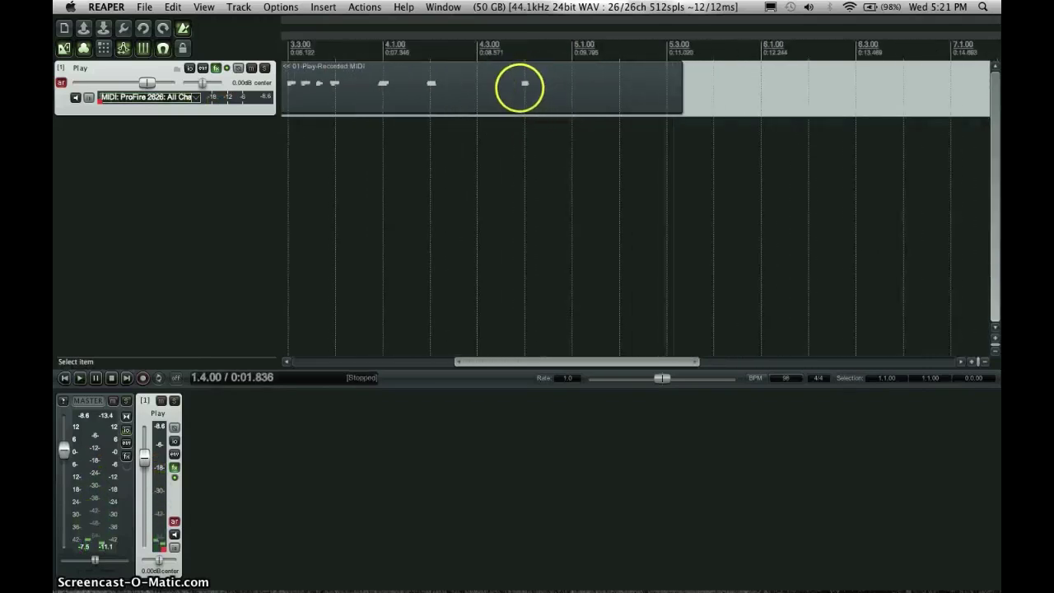
scroll(519, 87, down, 5)
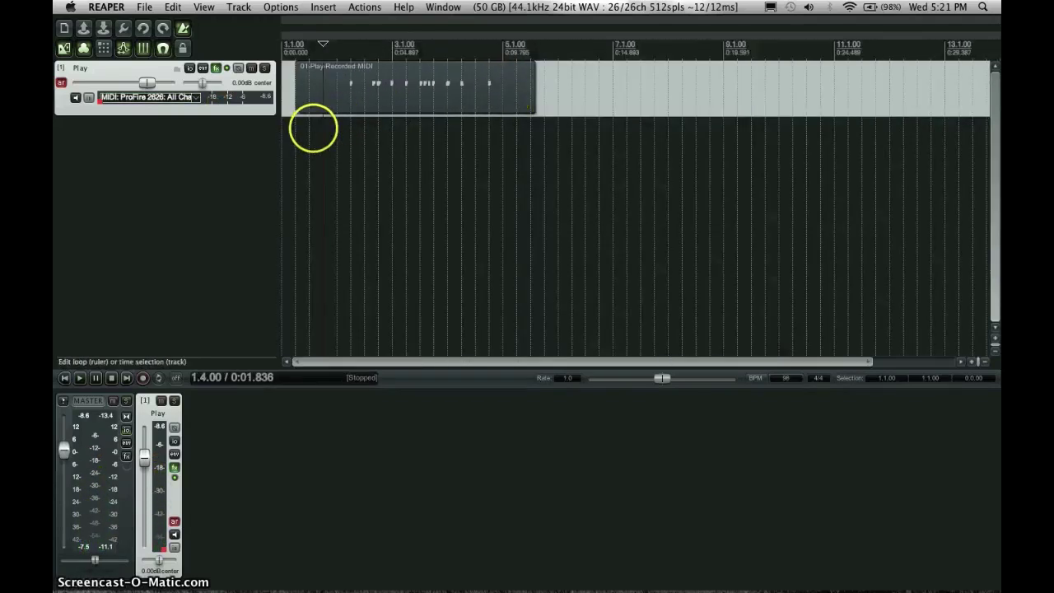
click(307, 130)
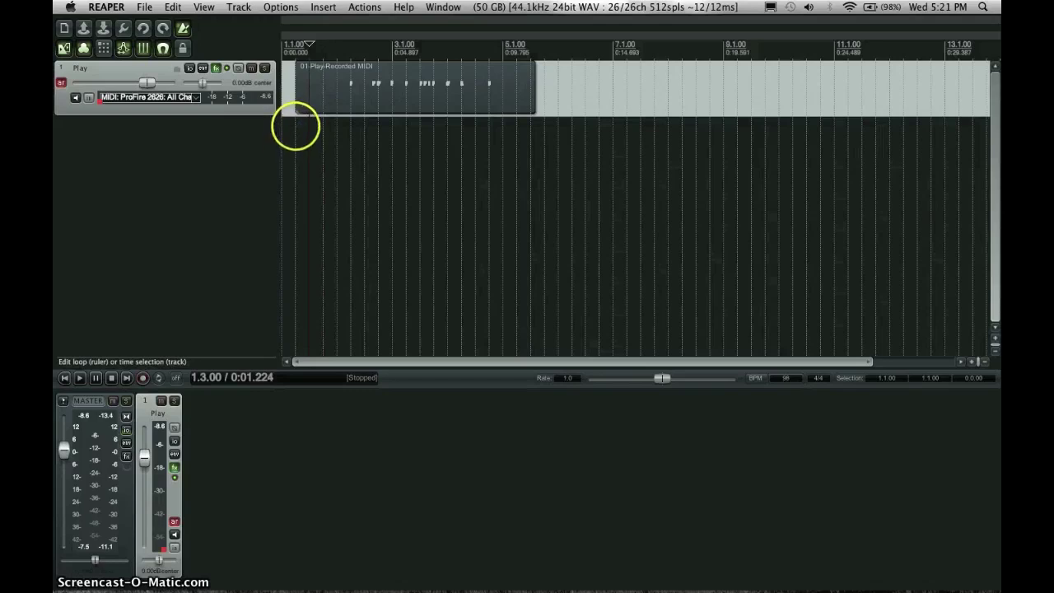